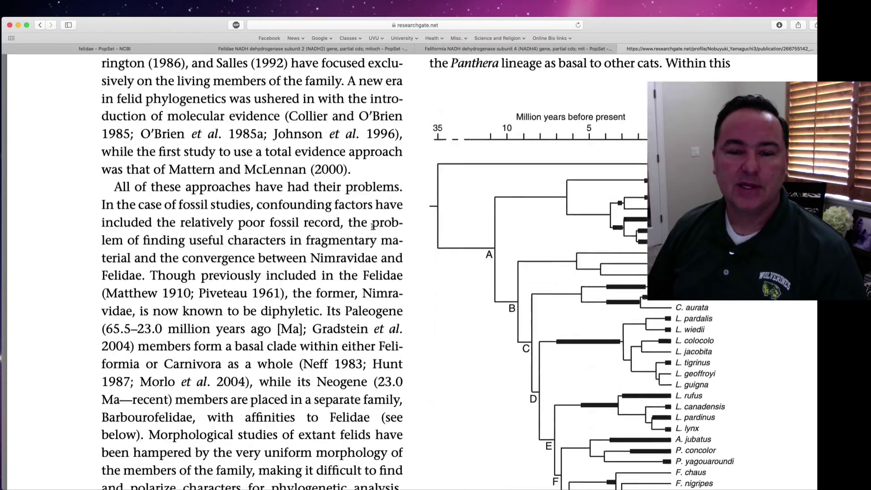
# - Open the article "Phylogenetic studies of pantherine cats (Felidae) based on multiple genes" from the scholar results and copy its title up to "genes"
pyautogui.scroll(15, 372, 227)
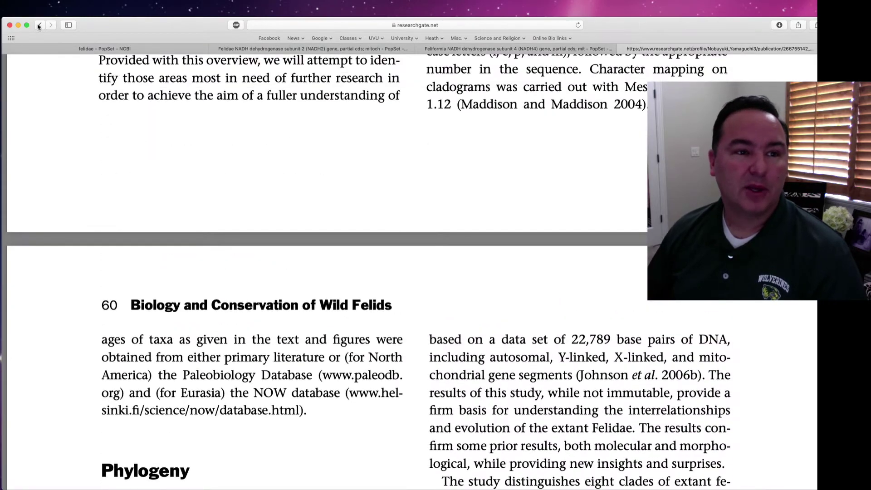
pyautogui.click(39, 25)
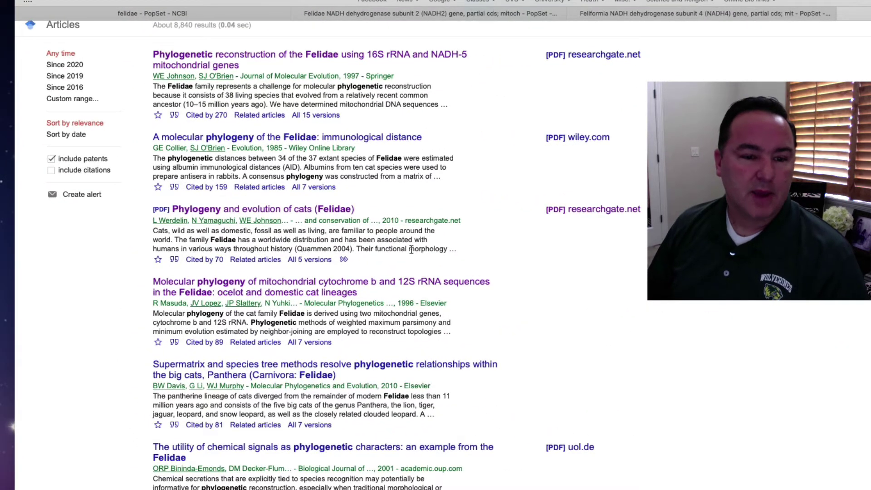
pyautogui.scroll(-2, 411, 249)
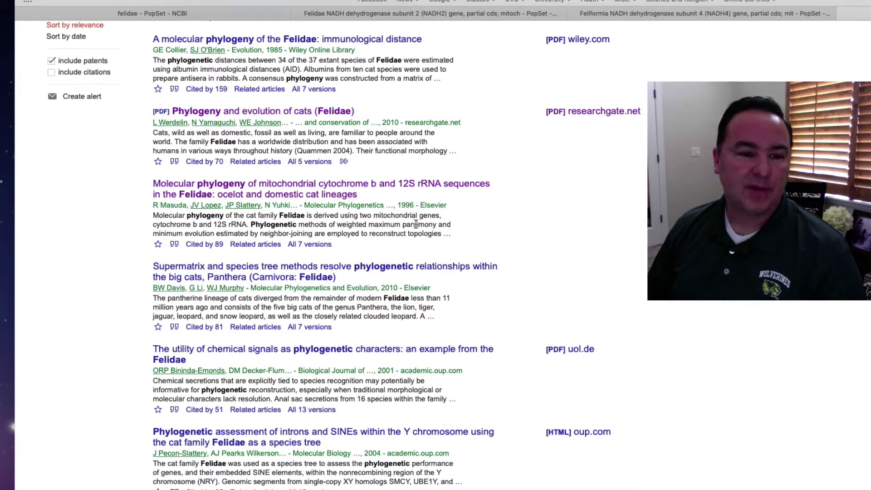
pyautogui.scroll(-3, 416, 225)
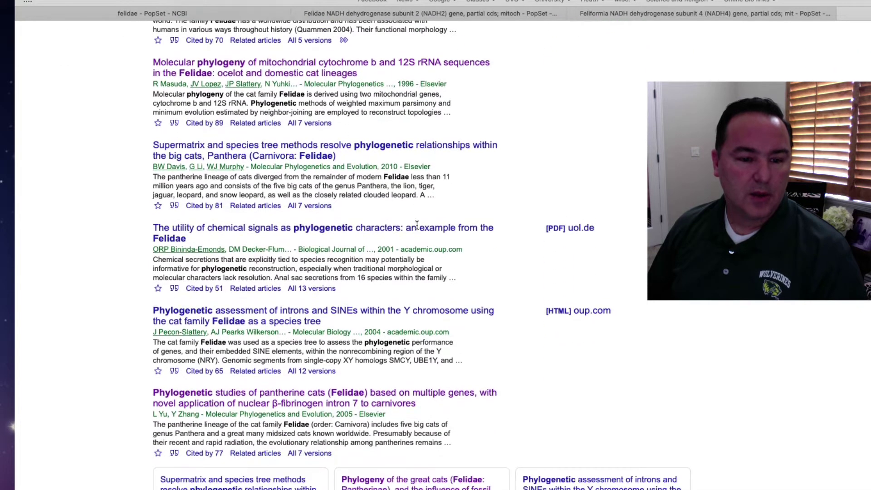
pyautogui.click(393, 393)
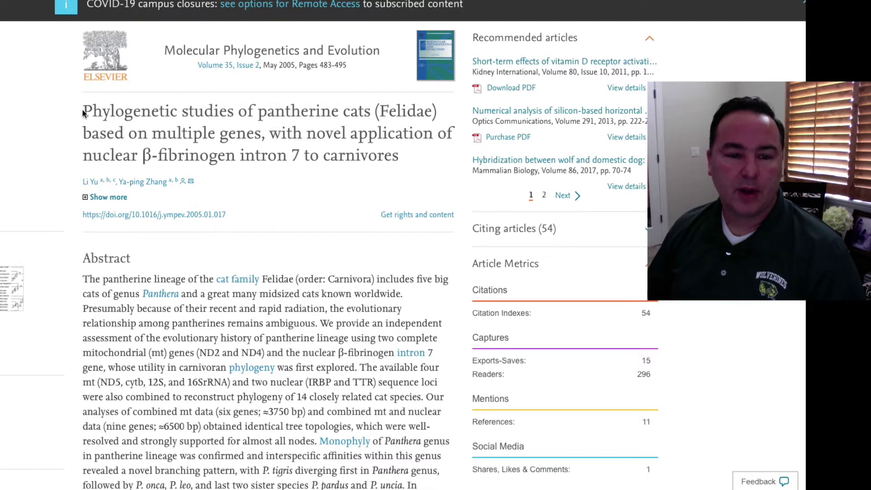
pyautogui.moveTo(83, 112); pyautogui.dragTo(261, 130)
pyautogui.press('super+c')
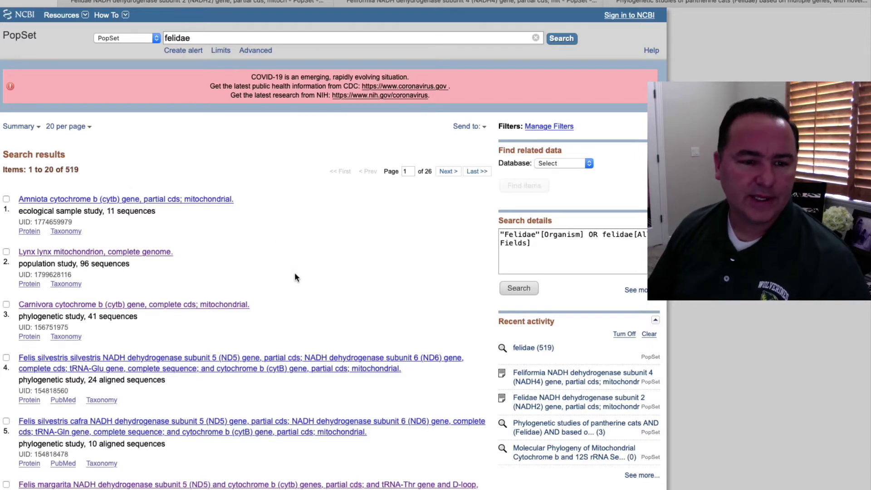
# - Examine the sequence list of the "Lynx lynx mitochondrion, complete genome" data set, then return to the felidae PopSet results
pyautogui.scroll(-3, 294, 272)
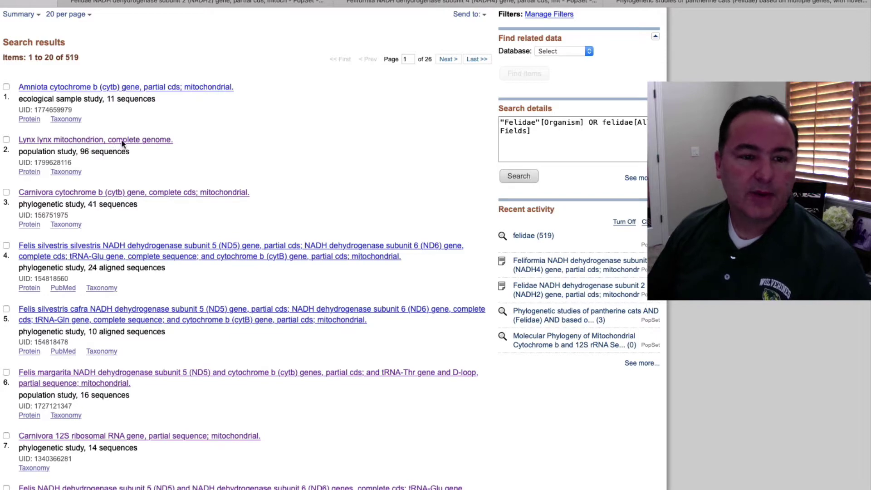
pyautogui.click(68, 140)
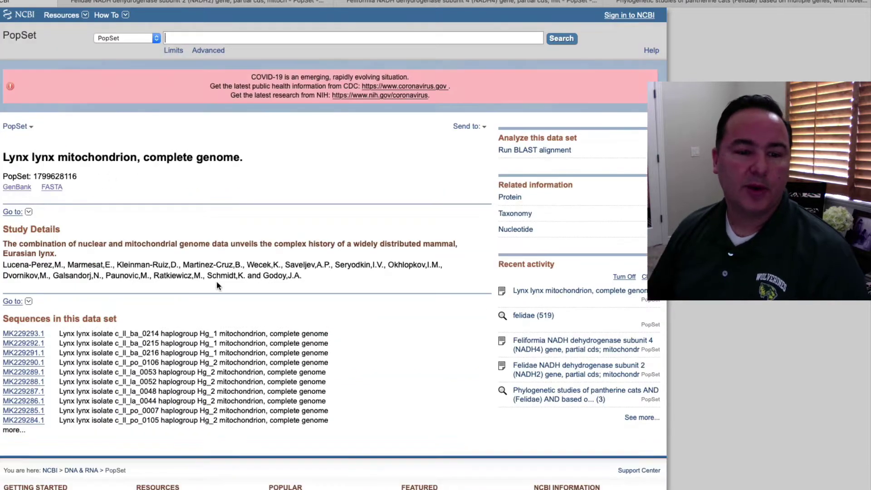
pyautogui.scroll(-10, 198, 415)
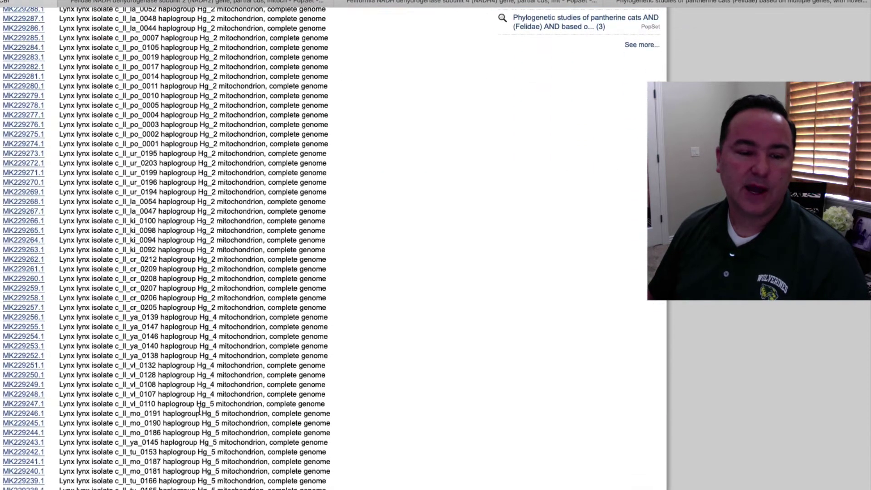
pyautogui.scroll(10, 202, 410)
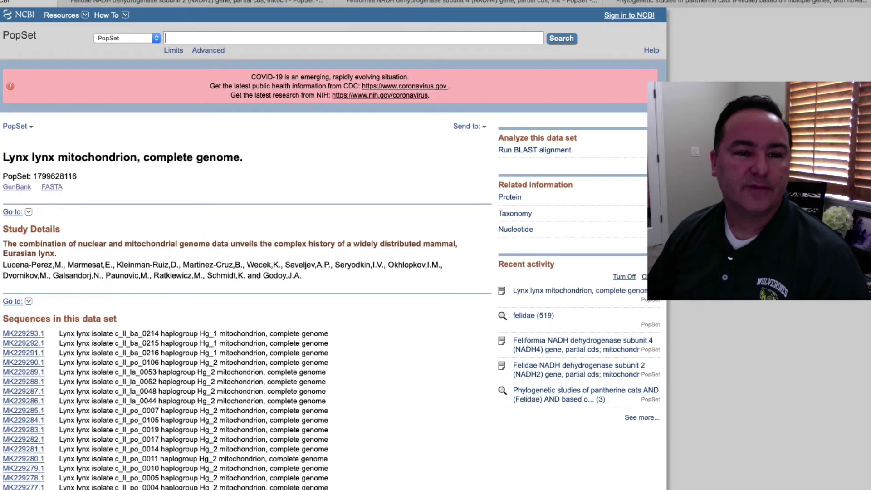
pyautogui.press('super+Left')
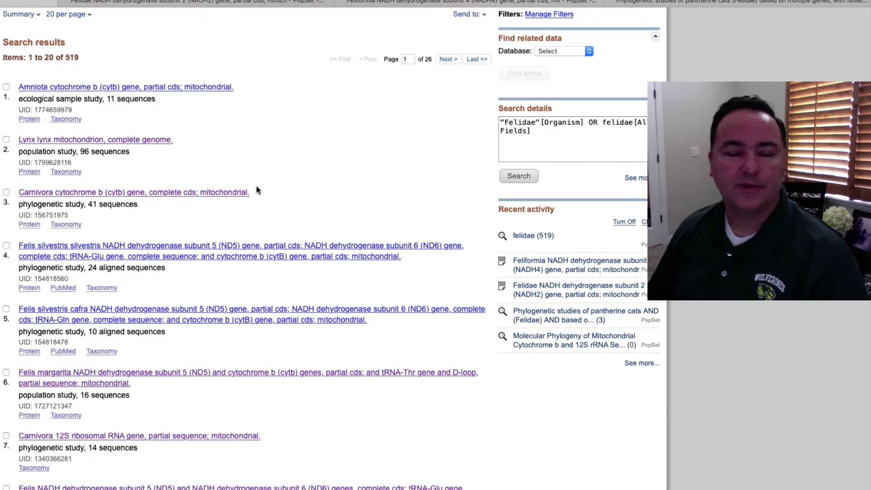
# - Browse the felidae PopSet results and examine the sequences in the Panthera pardus NADH dehydrogenase subunit 5 (ND5) data set
pyautogui.scroll(-8, 282, 192)
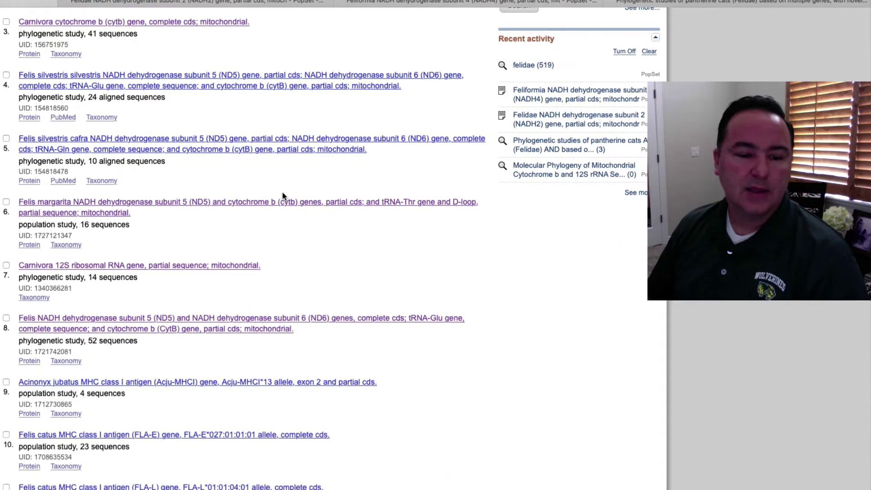
pyautogui.scroll(-5, 282, 195)
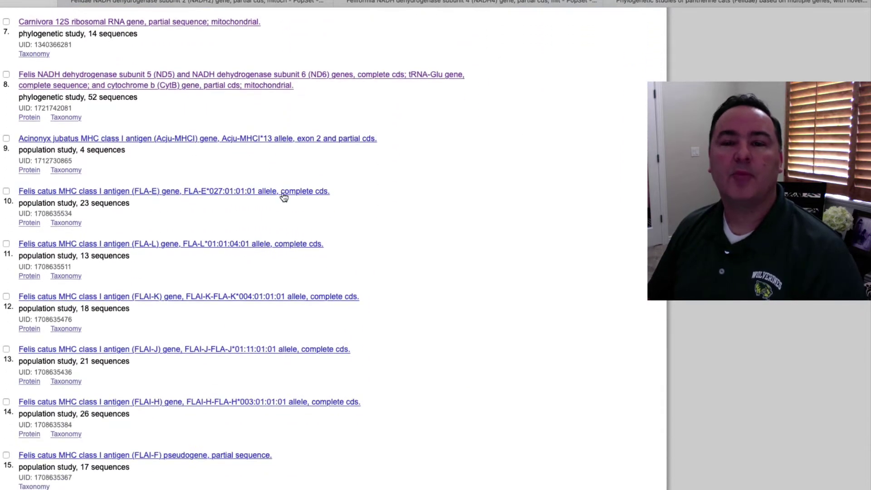
pyautogui.scroll(-5, 309, 228)
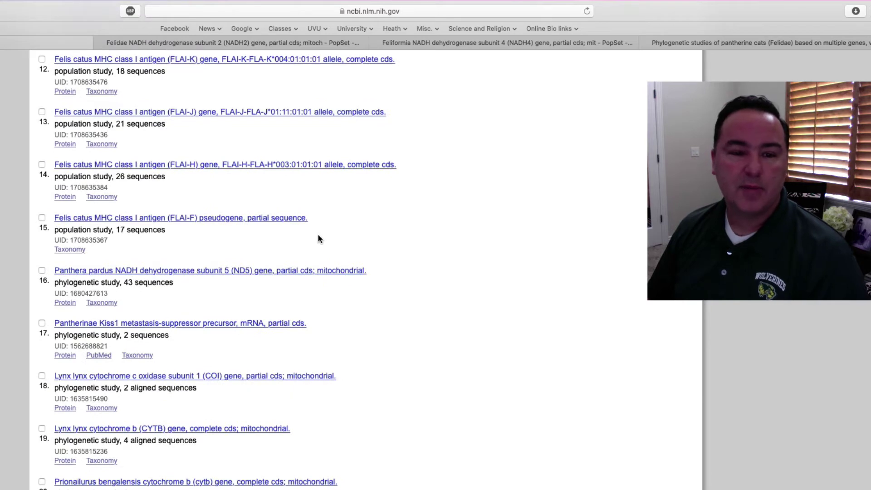
pyautogui.scroll(1, 317, 237)
pyautogui.click(303, 309)
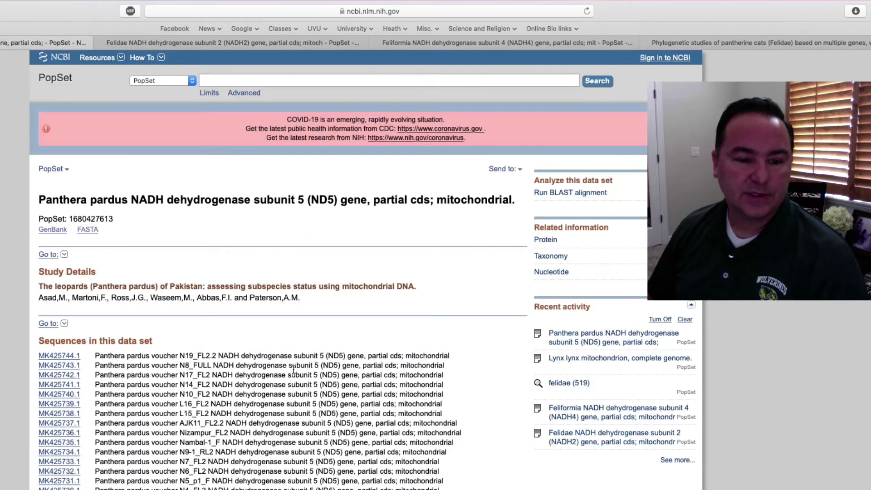
pyautogui.scroll(-5, 299, 354)
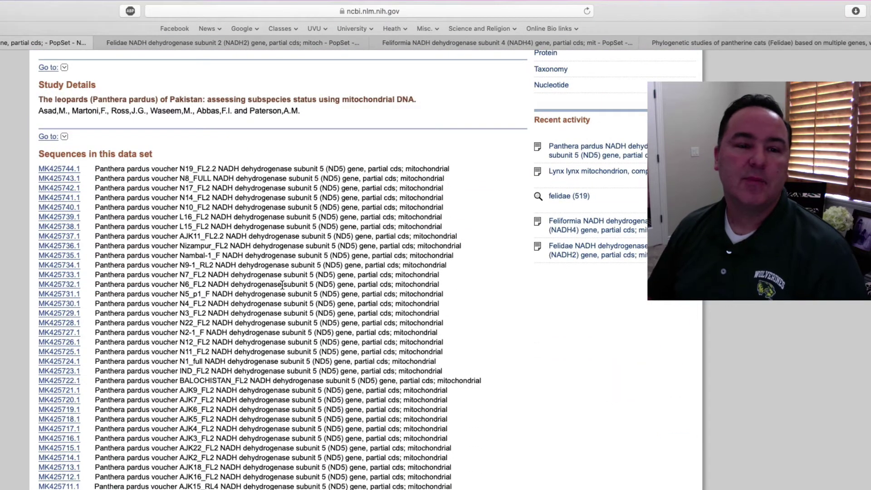
pyautogui.press('super+bracketleft')
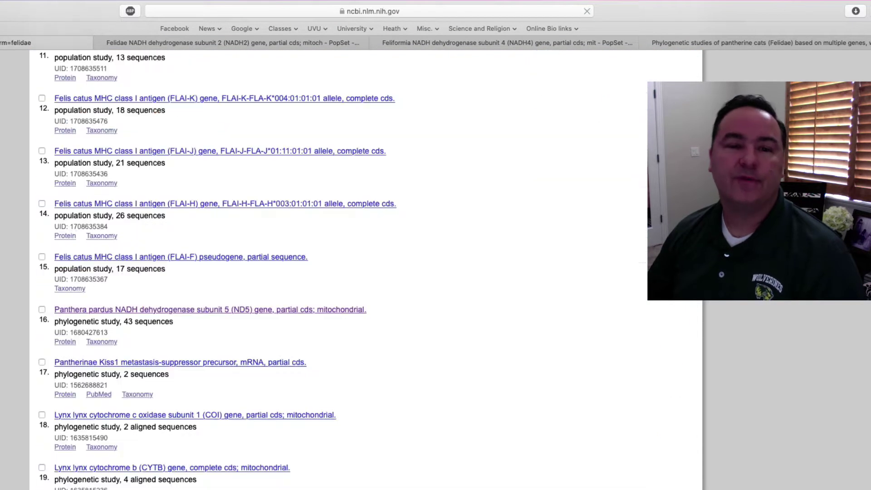
pyautogui.scroll(15, 379, 245)
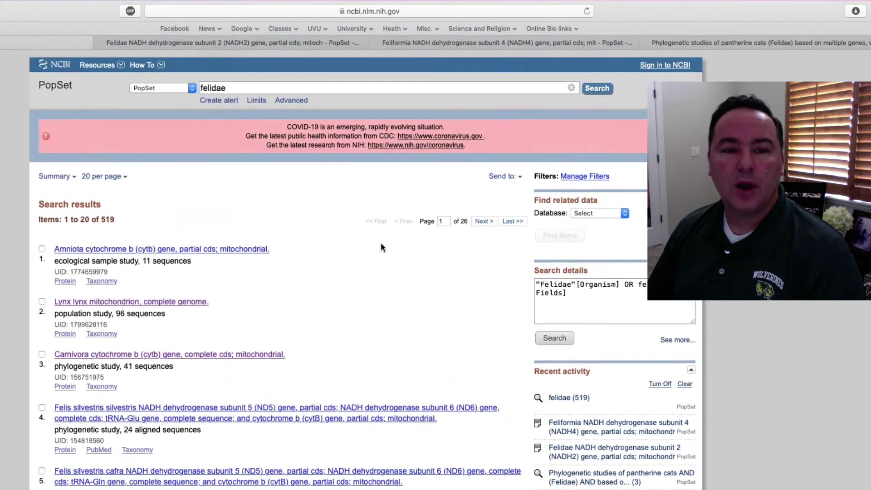
# - Search PopSet for the copied title "Phylogenetic studies of pantherine cats (Felidae) based on multiple genes"
pyautogui.click(731, 44)
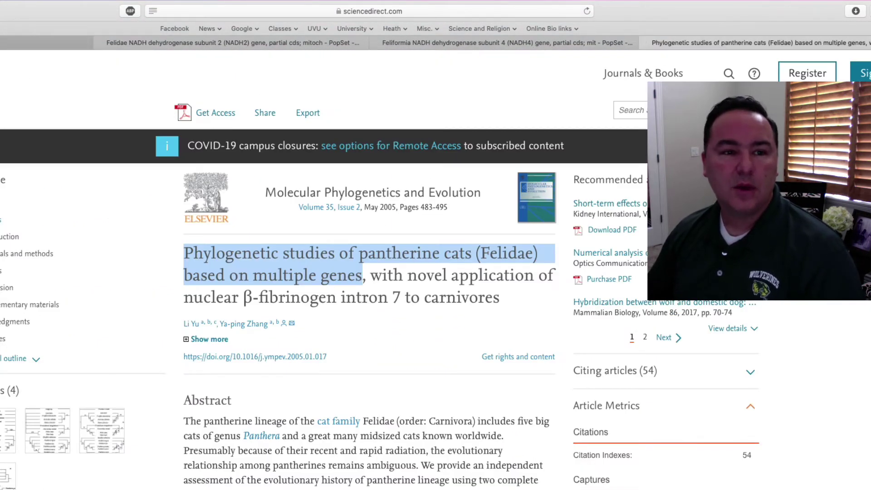
pyautogui.click(46, 43)
pyautogui.doubleClick(220, 81)
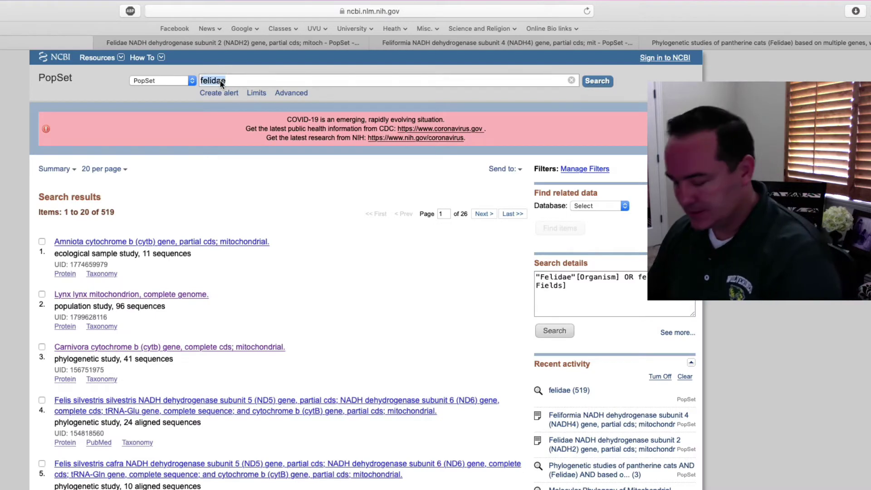
pyautogui.press('super+v')
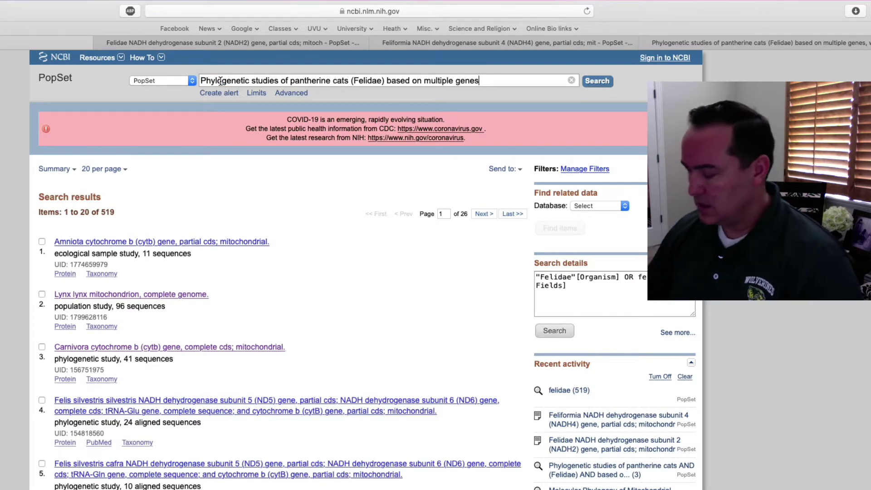
pyautogui.press('Return')
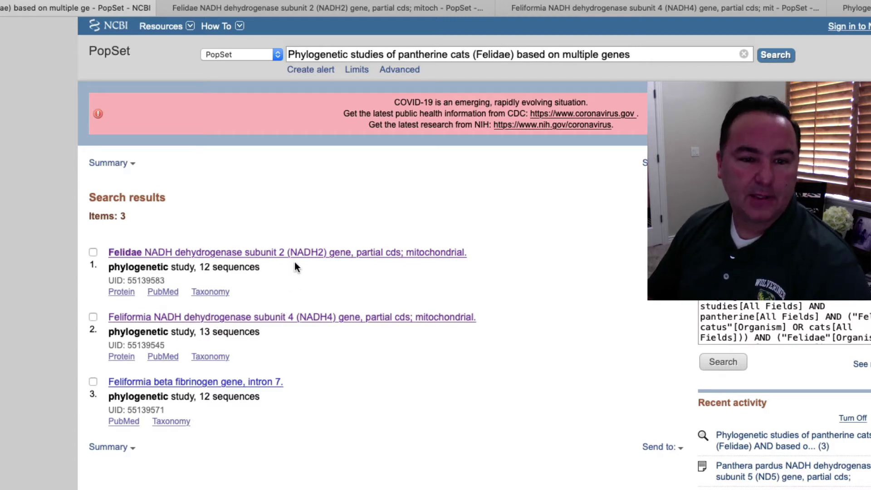
# - Compare the study's Felidae NADH2 and Feliformia NADH4 data set pages
pyautogui.click(330, 13)
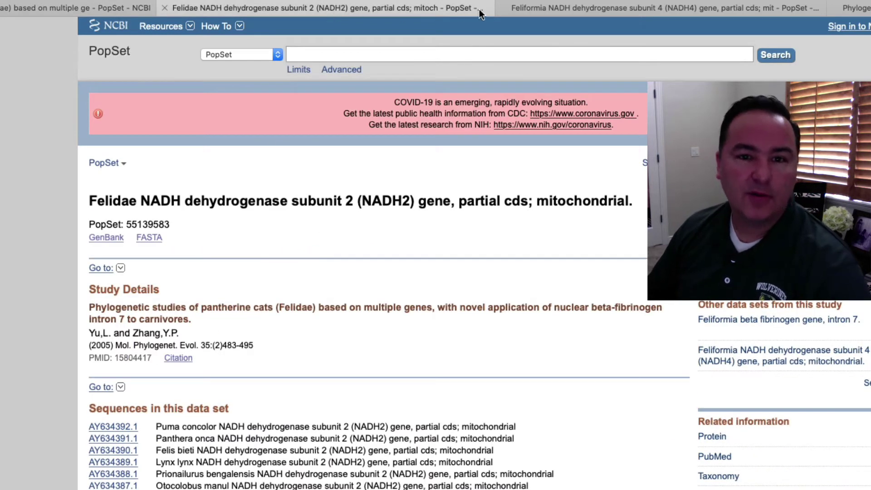
pyautogui.click(542, 7)
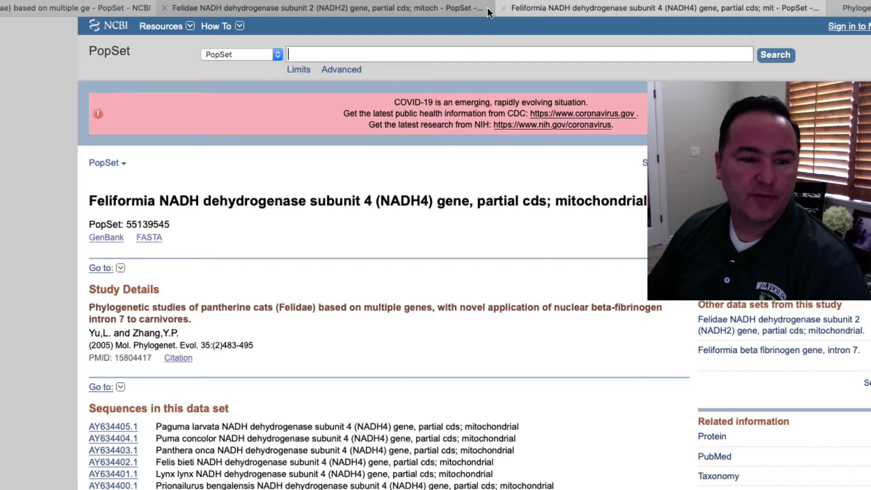
pyautogui.click(403, 7)
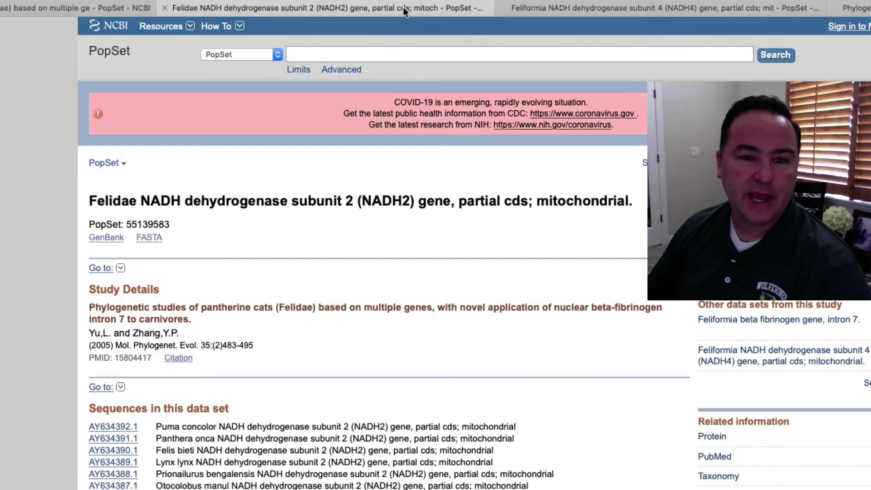
pyautogui.click(549, 8)
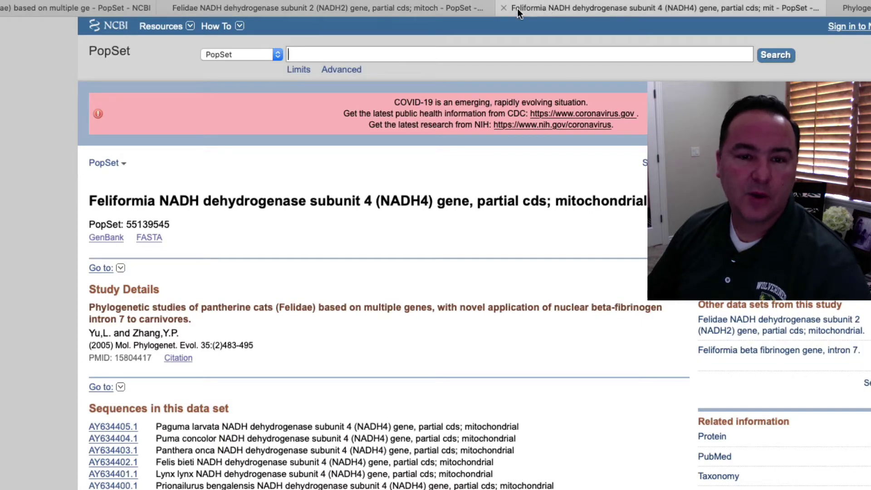
# - Display the Felidae NADH dehydrogenase subunit 2 (NADH2) data set in FASTA (text) format
pyautogui.click(435, 10)
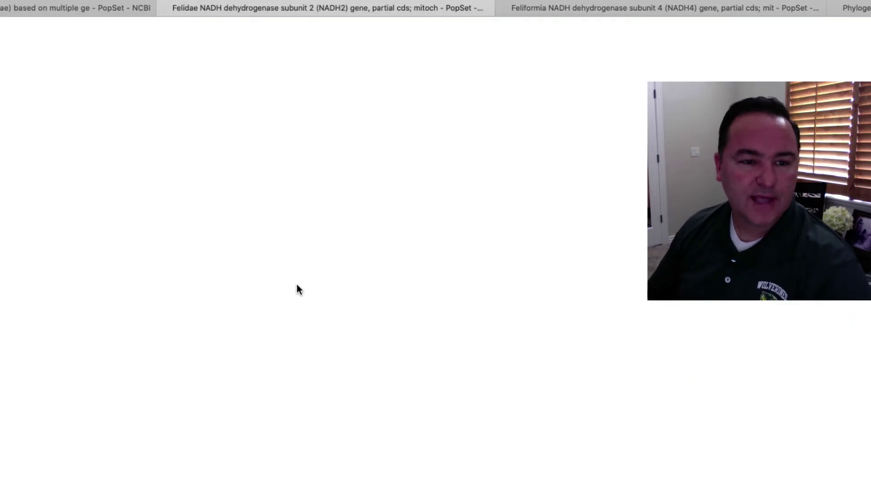
pyautogui.click(118, 164)
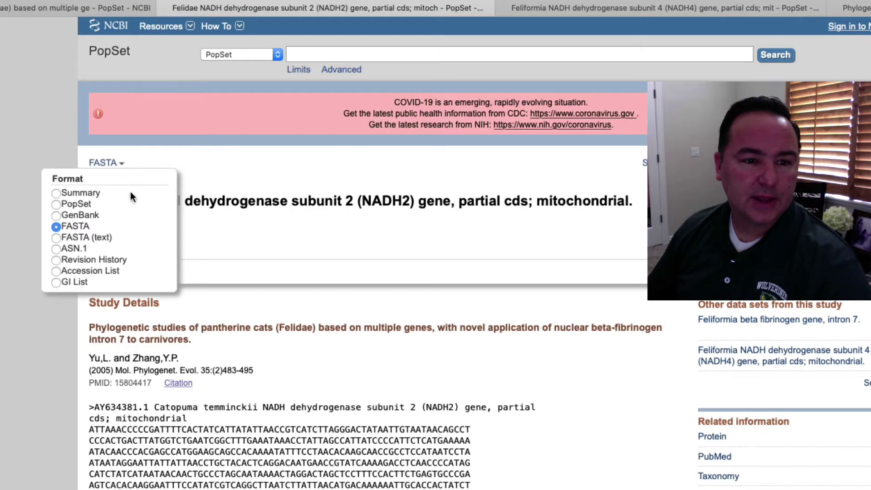
pyautogui.click(120, 238)
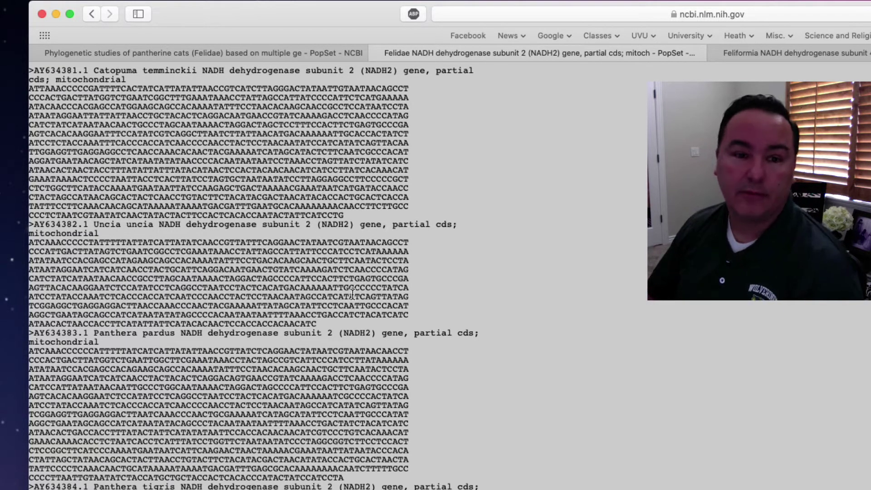
# - Switch to MEGA X and create a new DNA sequence alignment in the Alignment Explorer
pyautogui.press('super+Tab')
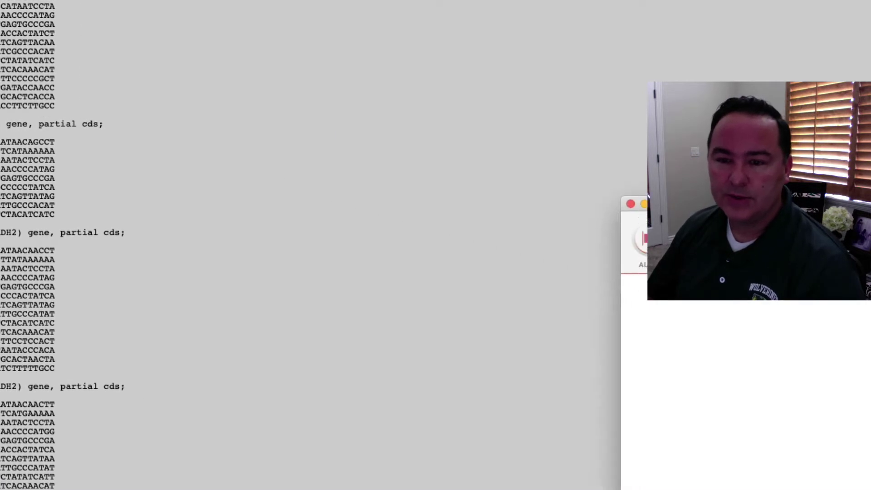
pyautogui.moveTo(680, 197); pyautogui.dragTo(402, 132)
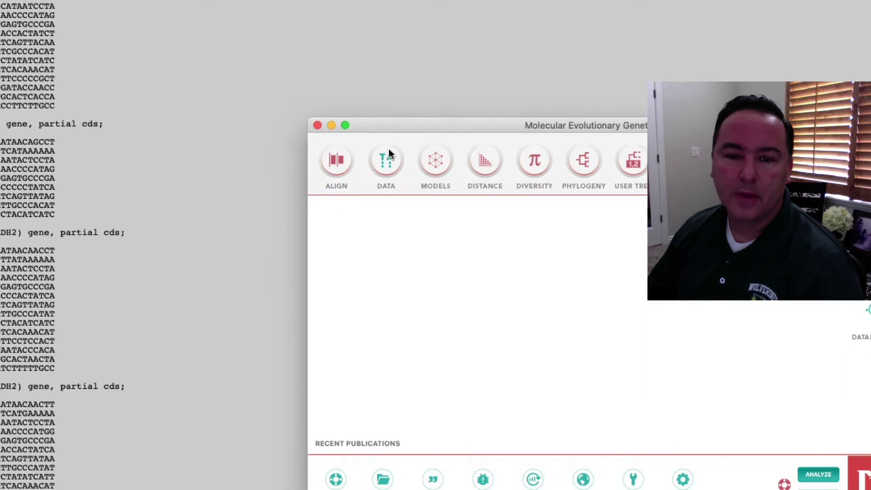
pyautogui.click(343, 164)
pyautogui.click(366, 188)
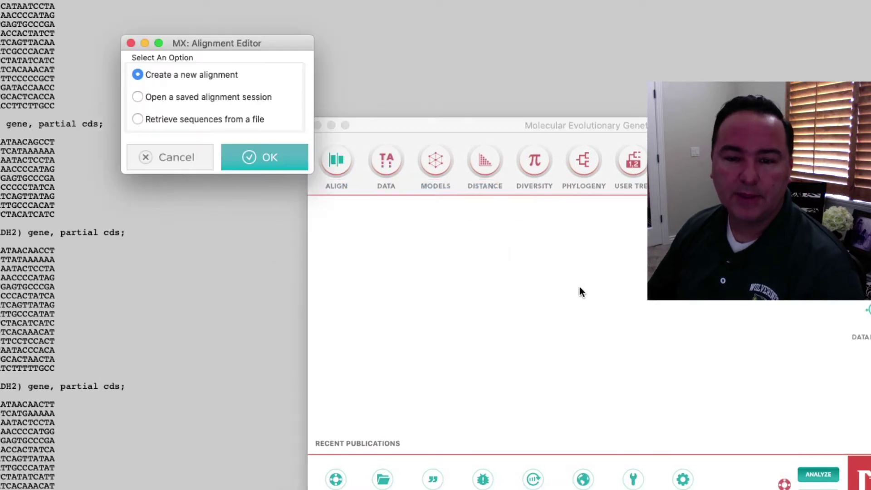
pyautogui.click(197, 119)
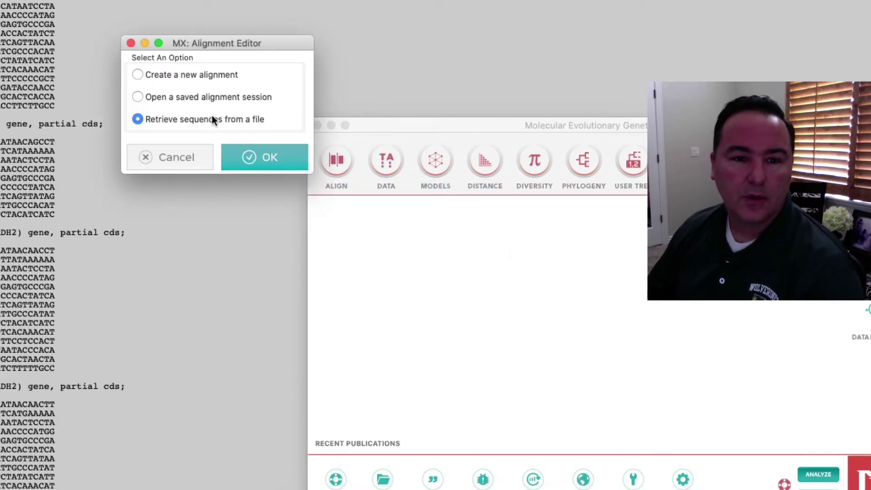
pyautogui.click(190, 74)
pyautogui.click(263, 158)
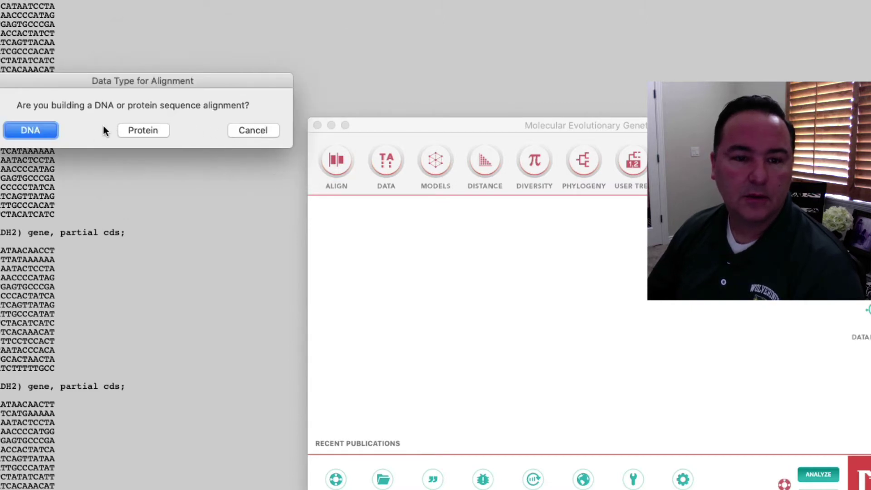
pyautogui.click(37, 130)
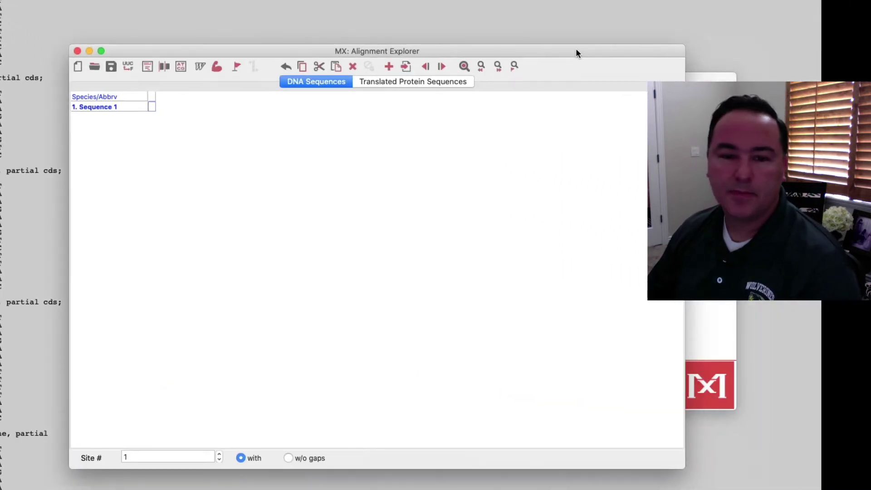
# - In MEGA's web browser, search the PopSet database for "Phylogenetic studies of pantherine cats (Felidae) based on multiple genes"
pyautogui.moveTo(576, 50); pyautogui.dragTo(573, 33)
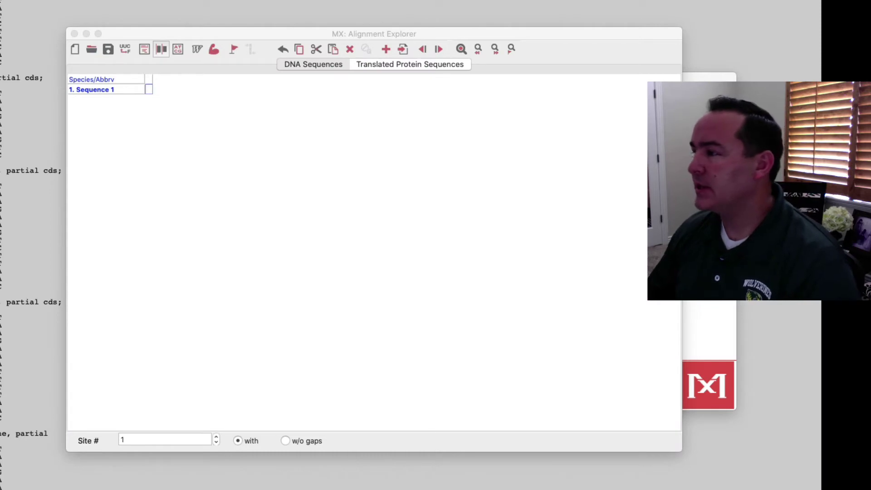
pyautogui.moveTo(841, 1); pyautogui.dragTo(611, 41)
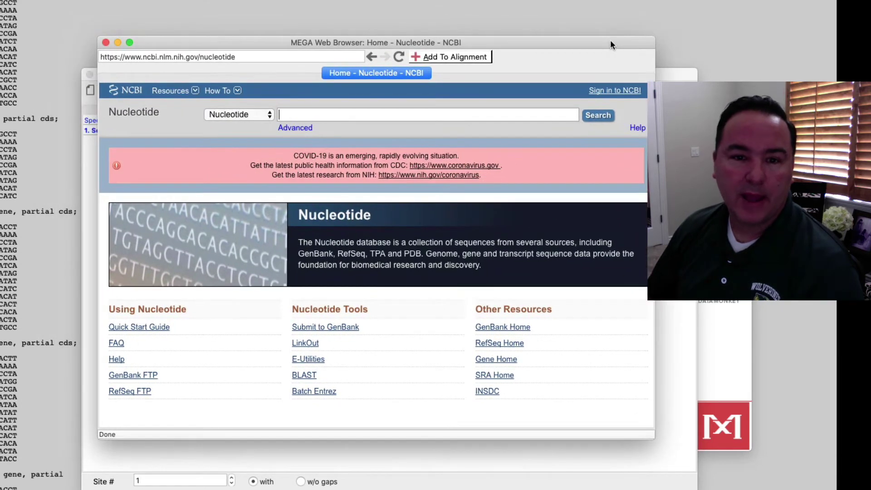
pyautogui.click(266, 113)
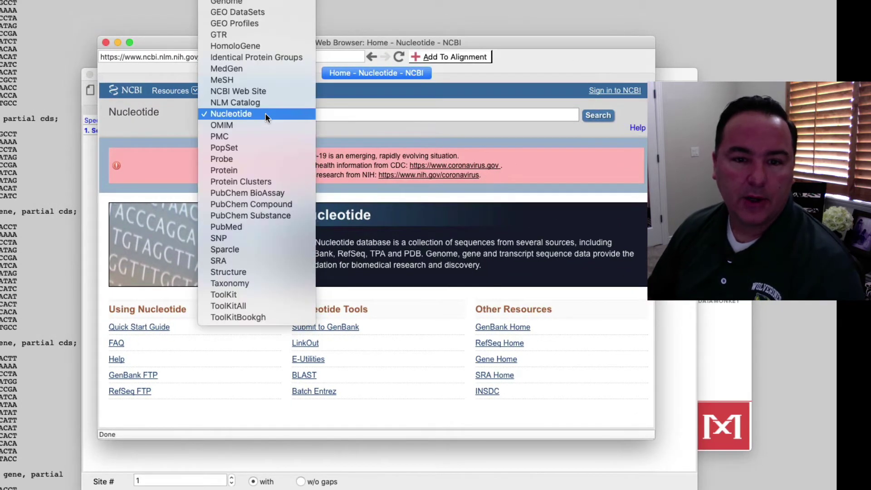
pyautogui.click(322, 114)
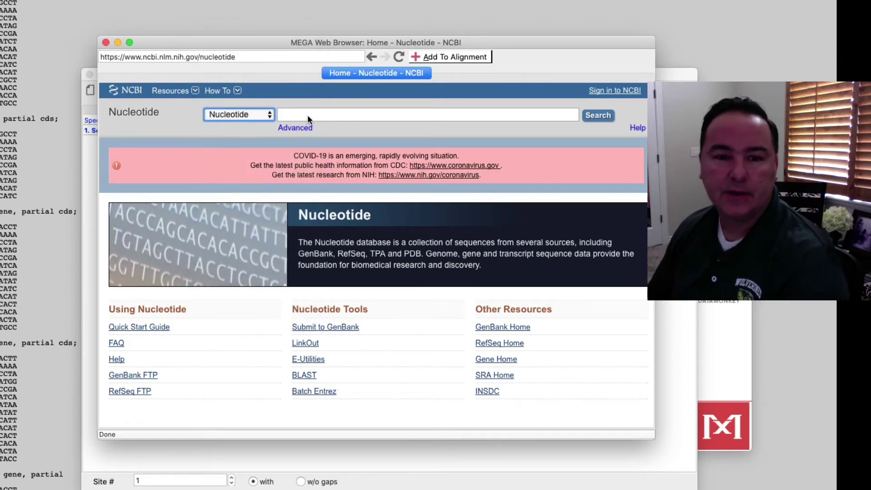
pyautogui.click(251, 104)
pyautogui.click(253, 105)
pyautogui.click(329, 106)
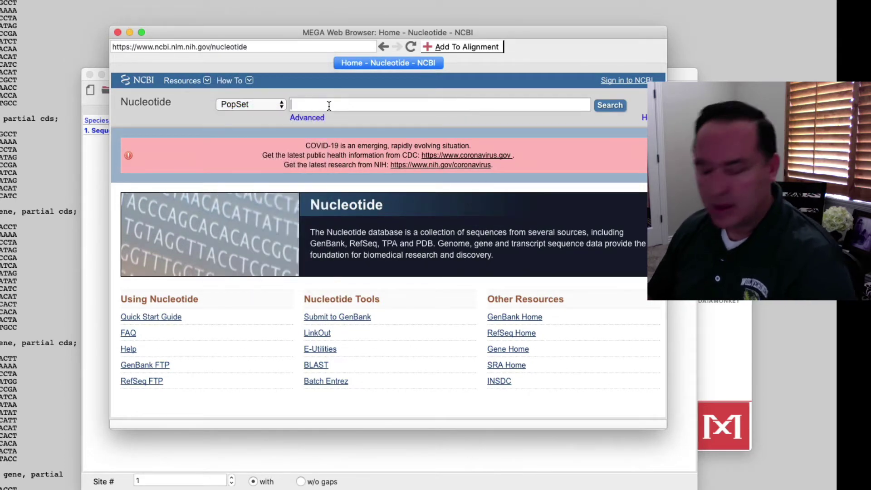
pyautogui.write('Phylogenetic studies of pantherine cats (Felidae) based on multiple genes')
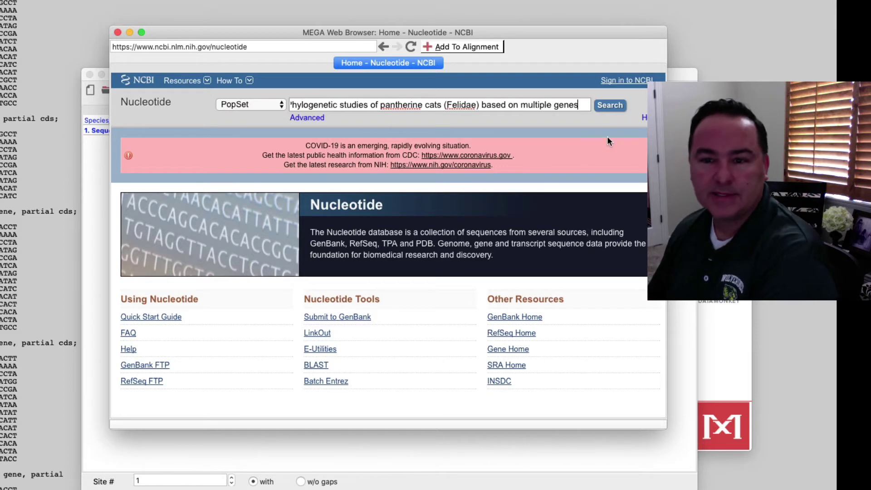
pyautogui.click(610, 107)
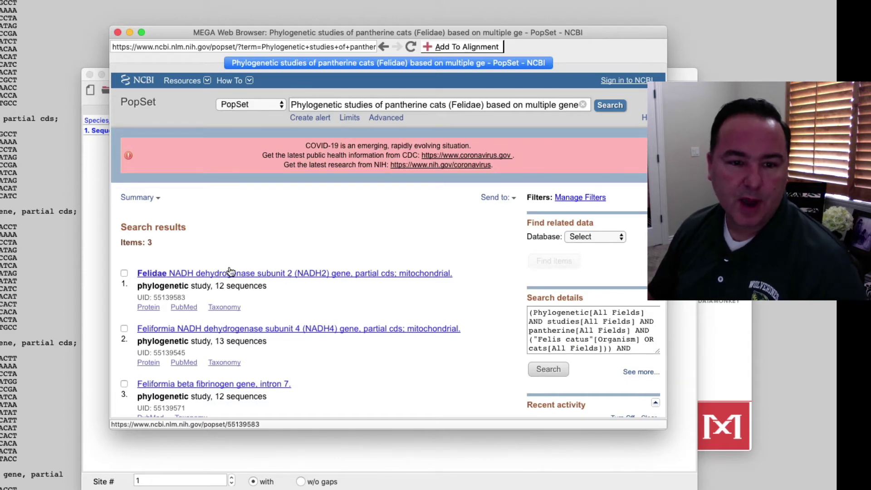
# - Open the Felidae NADH dehydrogenase subunit 2 (NADH2) result in MEGA's web browser and display it in FASTA (text) format
pyautogui.click(185, 275)
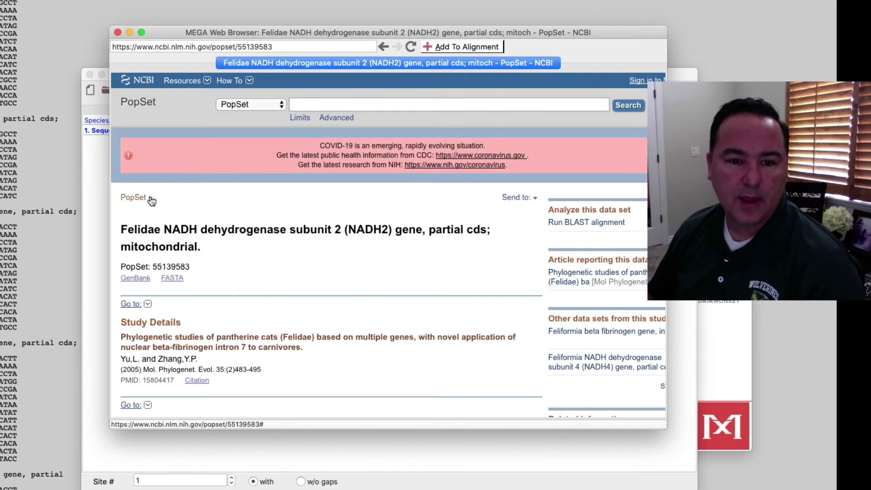
pyautogui.click(151, 201)
pyautogui.click(148, 265)
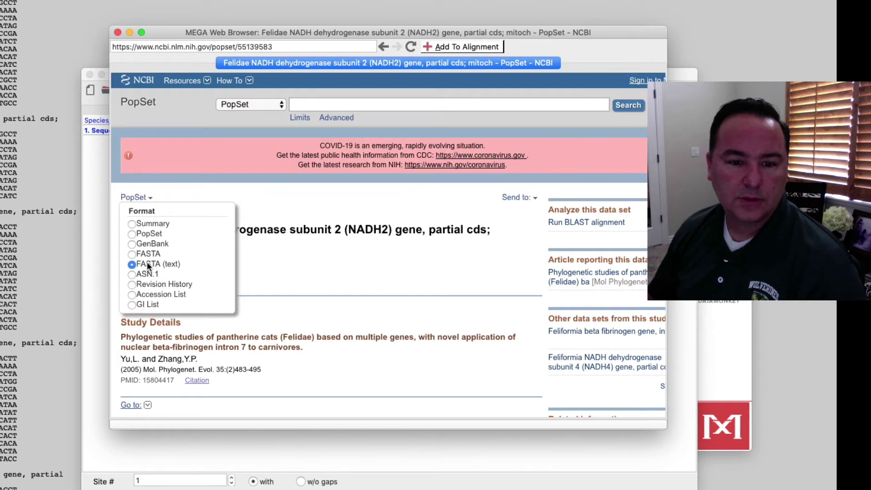
pyautogui.scroll(1, 275, 271)
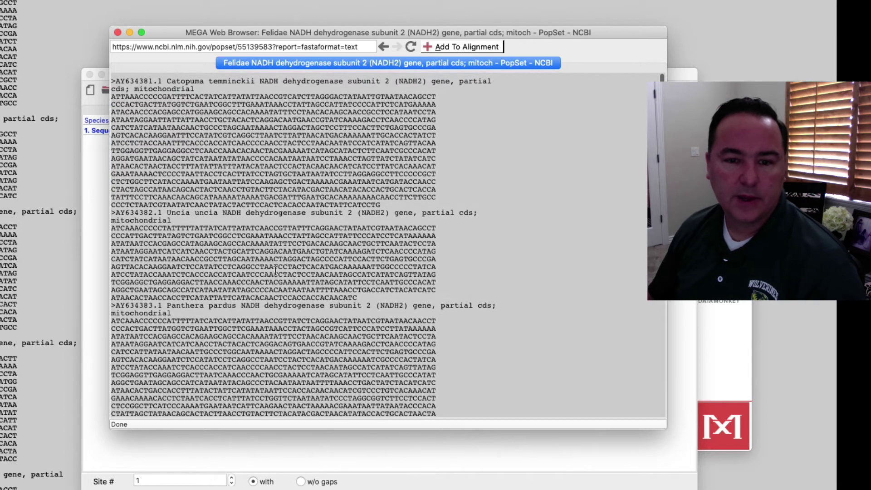
# - Add the displayed Felidae NADH2 FASTA sequences to the alignment and bring the Alignment Explorer to the front
pyautogui.click(469, 47)
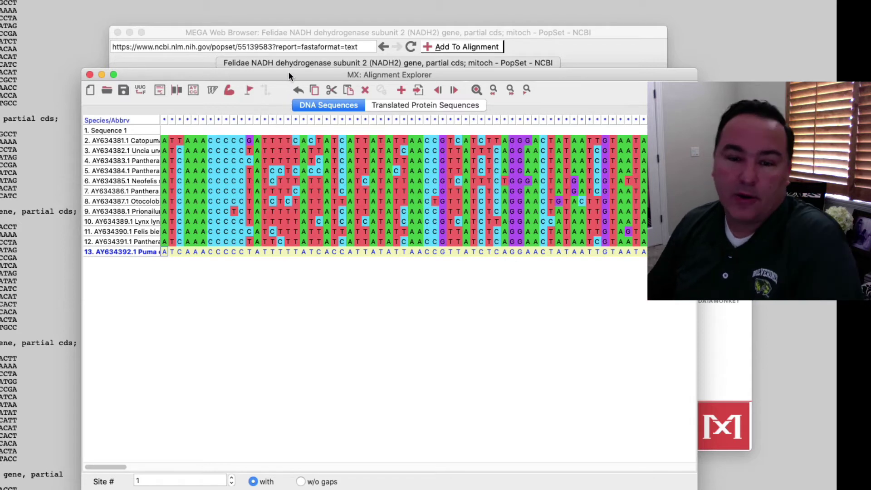
pyautogui.moveTo(288, 71); pyautogui.dragTo(290, 107)
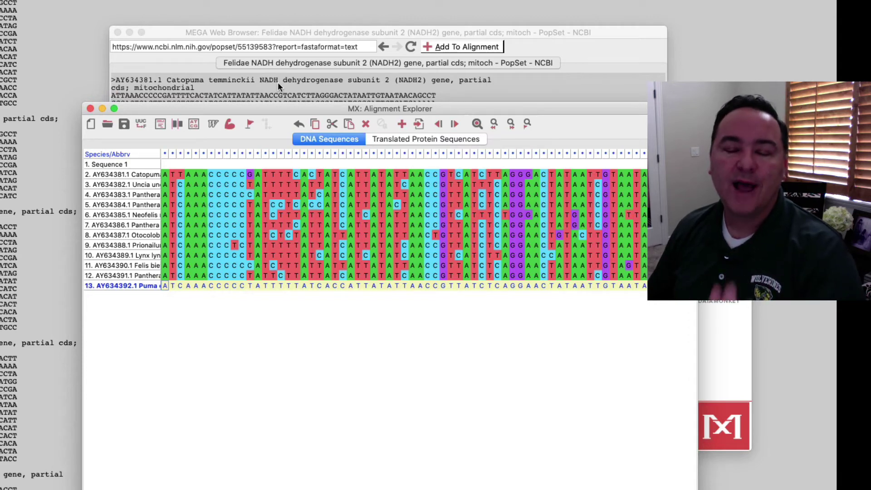
pyautogui.click(489, 50)
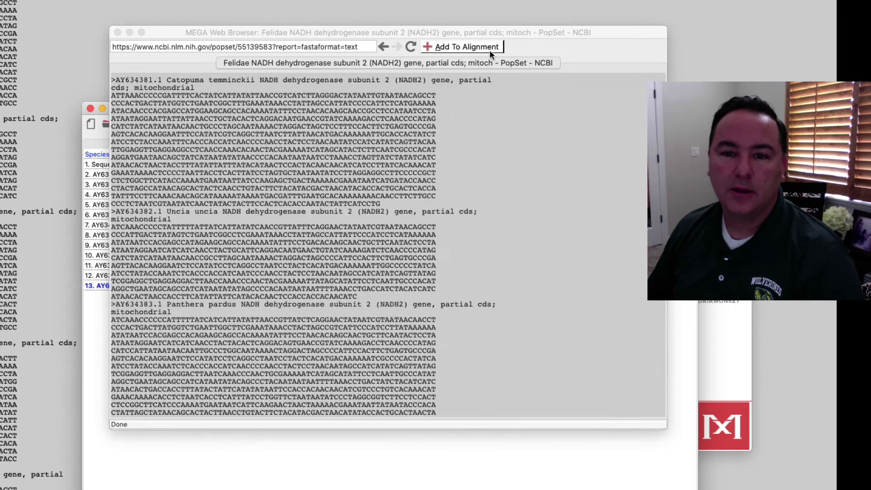
pyautogui.click(461, 47)
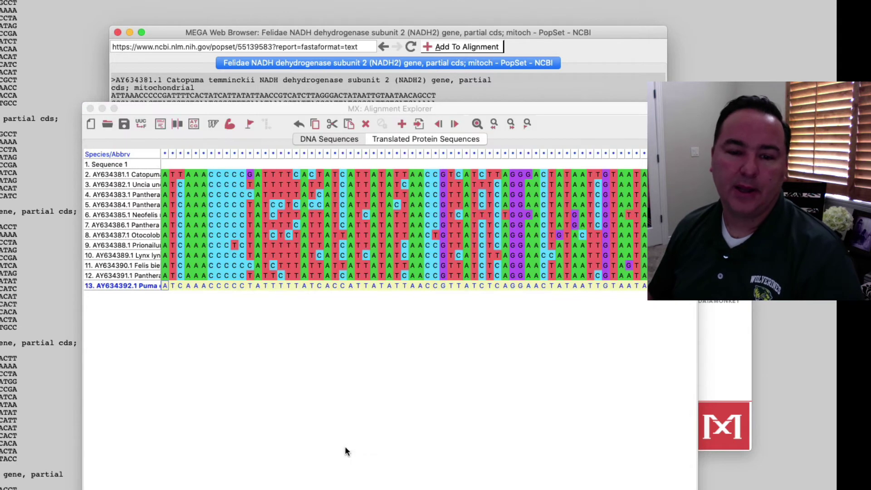
pyautogui.click(345, 445)
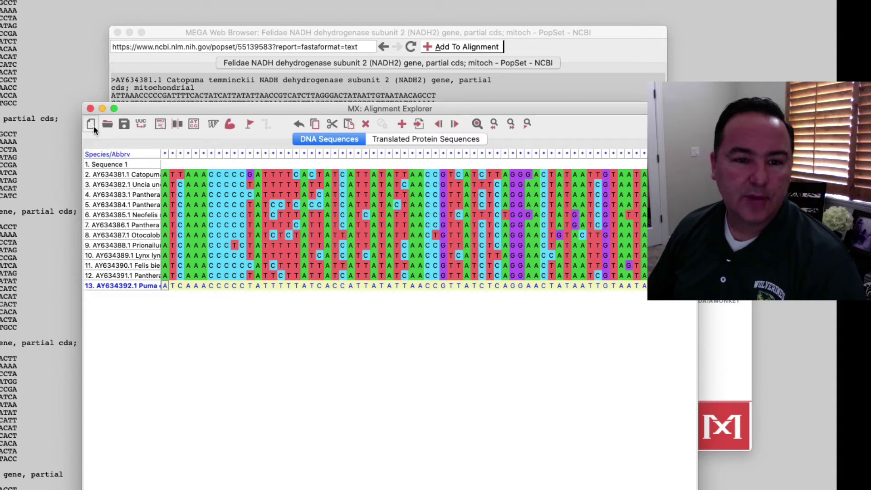
pyautogui.moveTo(131, 107); pyautogui.dragTo(128, 112)
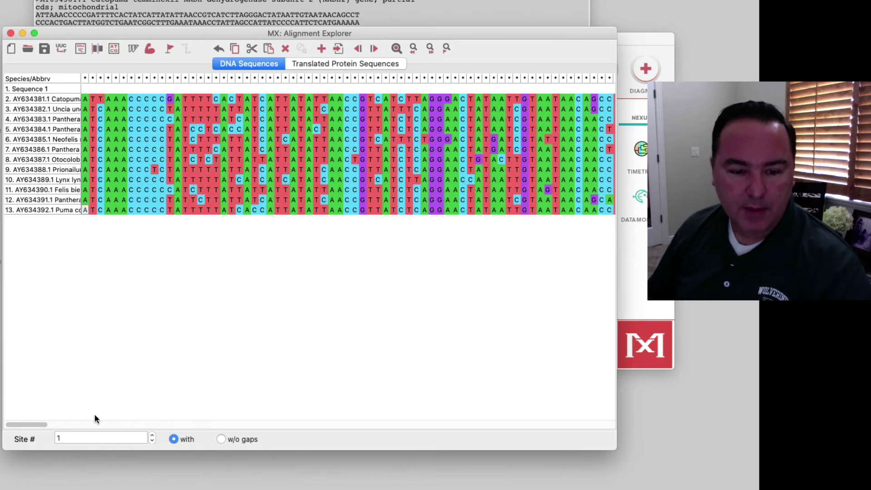
# - Delete the sites from 1039 to the end of the alignment, which hold stray web page text after the Puma sequence
pyautogui.moveTo(32, 423); pyautogui.dragTo(446, 424)
pyautogui.moveTo(549, 429); pyautogui.dragTo(618, 435)
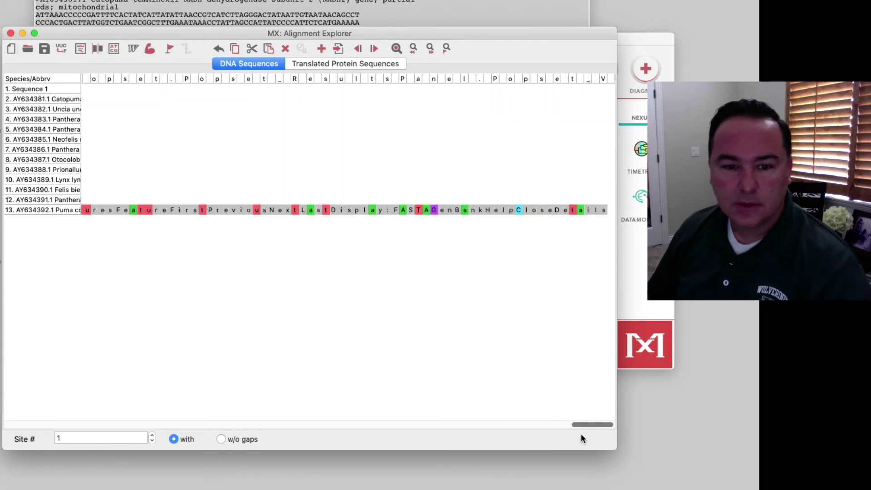
pyautogui.hscroll(-5, 580, 438)
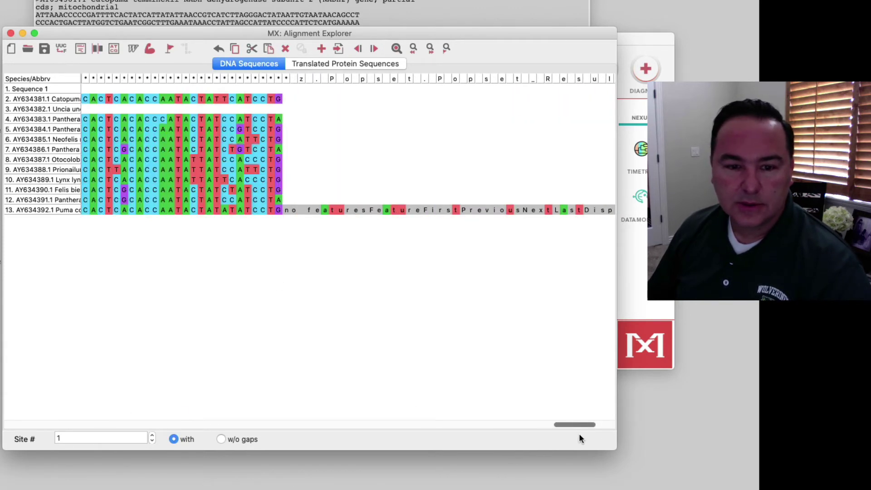
pyautogui.click(368, 210)
pyautogui.click(355, 211)
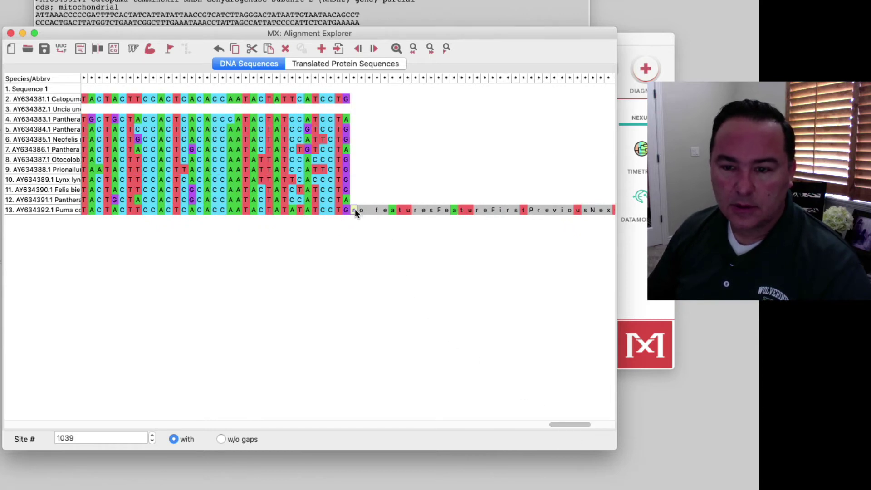
pyautogui.click(352, 78)
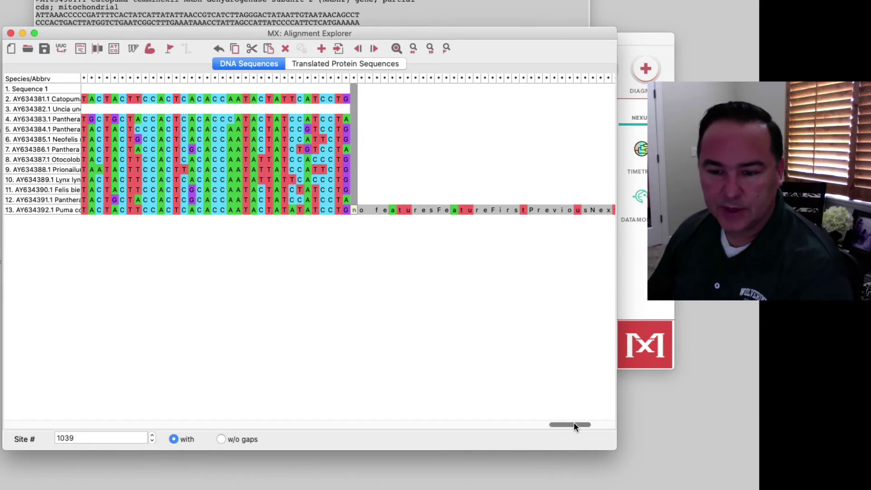
pyautogui.moveTo(573, 425); pyautogui.dragTo(644, 424)
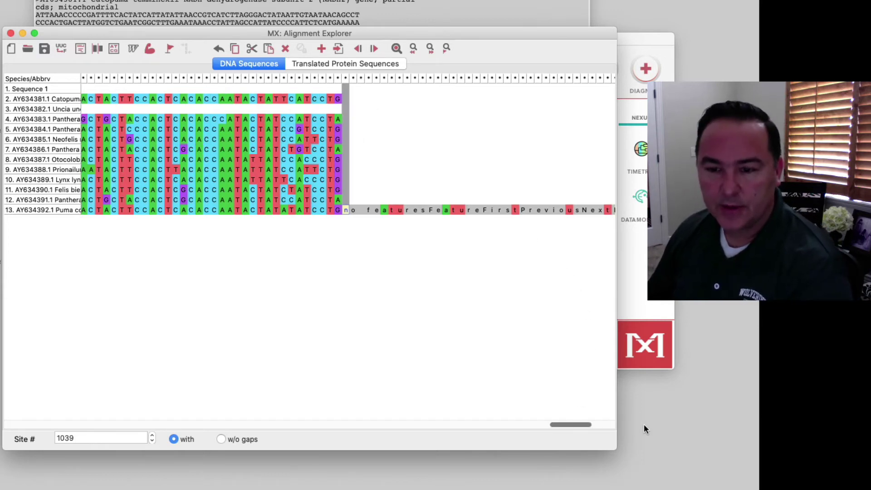
pyautogui.keyDown('shift'); pyautogui.click(610, 79); pyautogui.keyUp('shift')
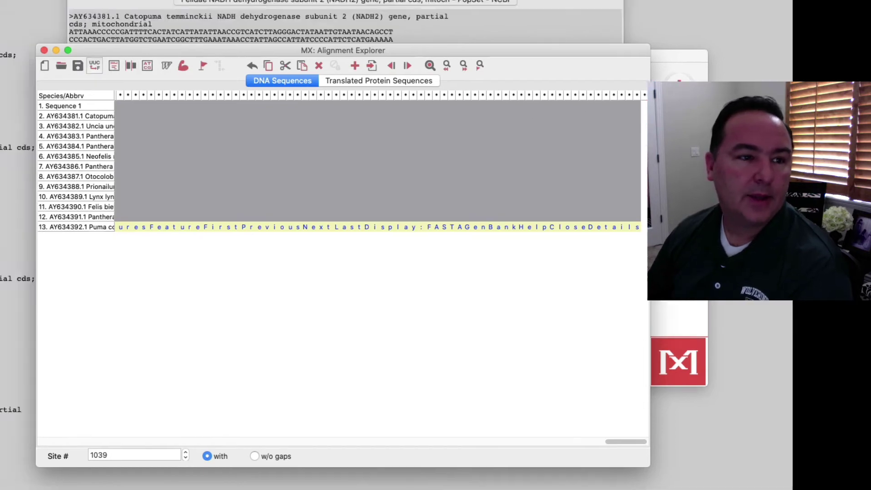
pyautogui.click(144, 35)
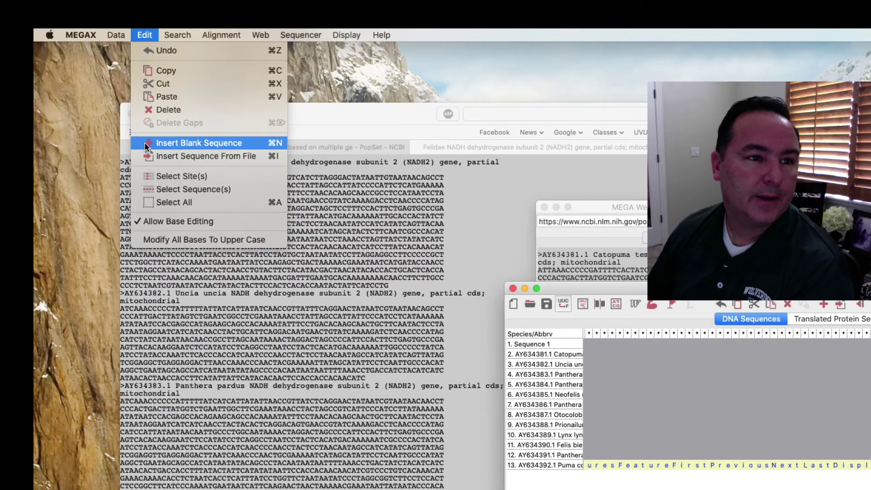
pyautogui.click(175, 109)
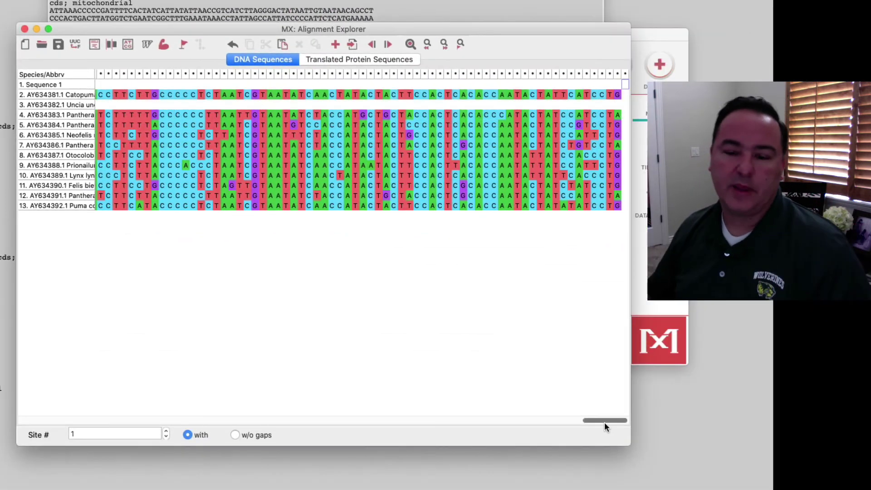
pyautogui.moveTo(598, 419); pyautogui.dragTo(17, 418)
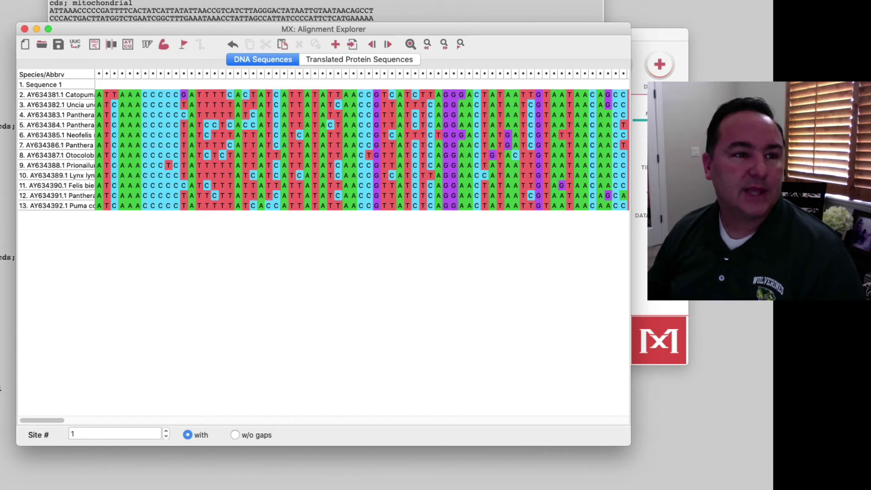
# - Export the alignment in FASTA format to the Desktop as FelidaeNADH2.fas
pyautogui.click(67, 6)
pyautogui.moveTo(87, 111)
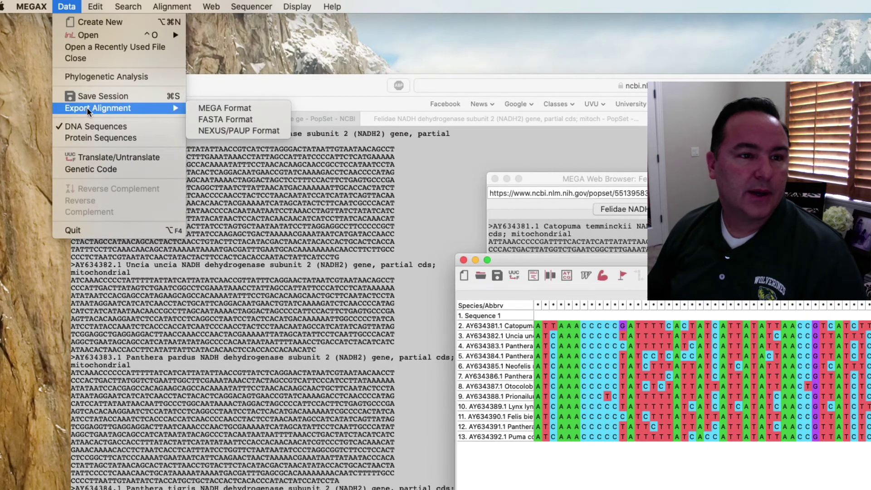
pyautogui.click(231, 120)
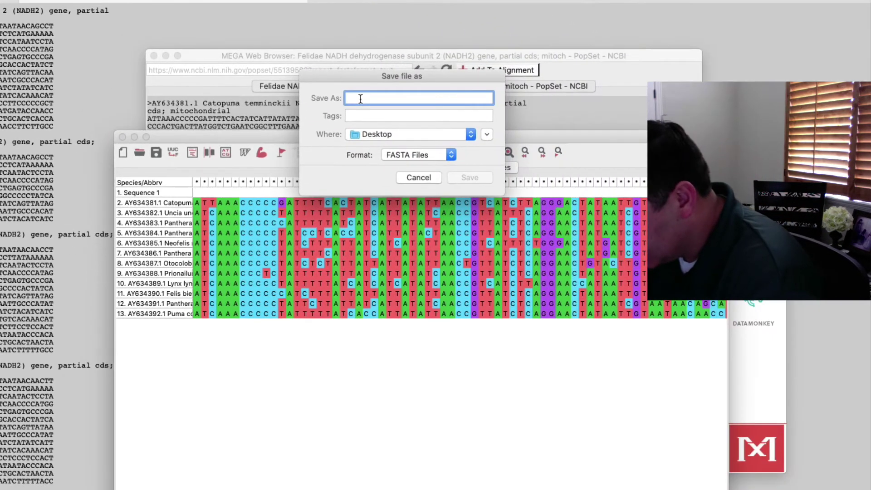
pyautogui.write('Felidae')
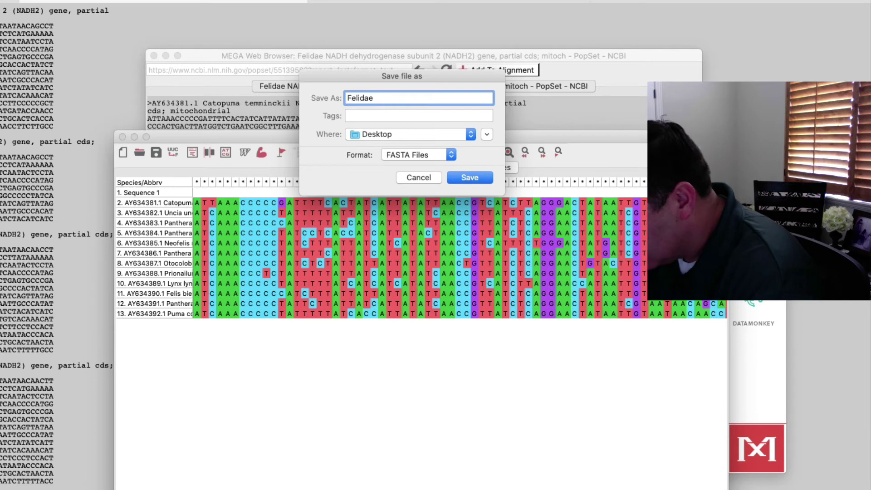
pyautogui.write('NADH2')
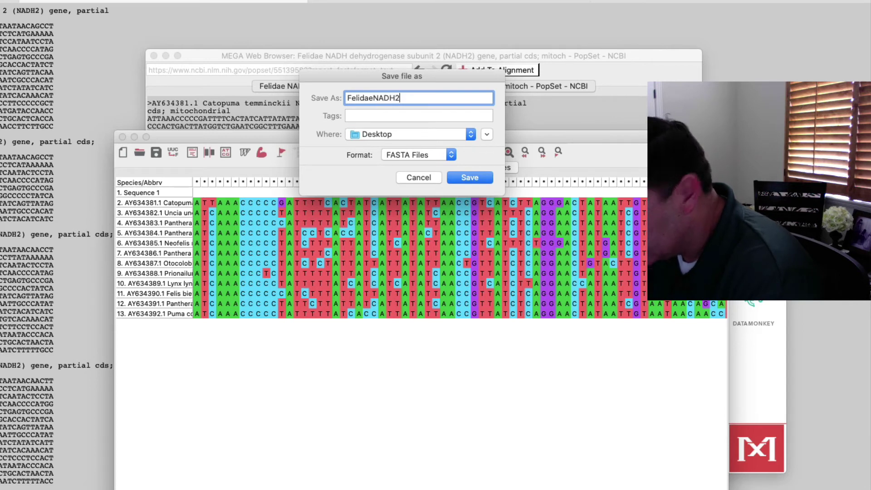
pyautogui.write('.')
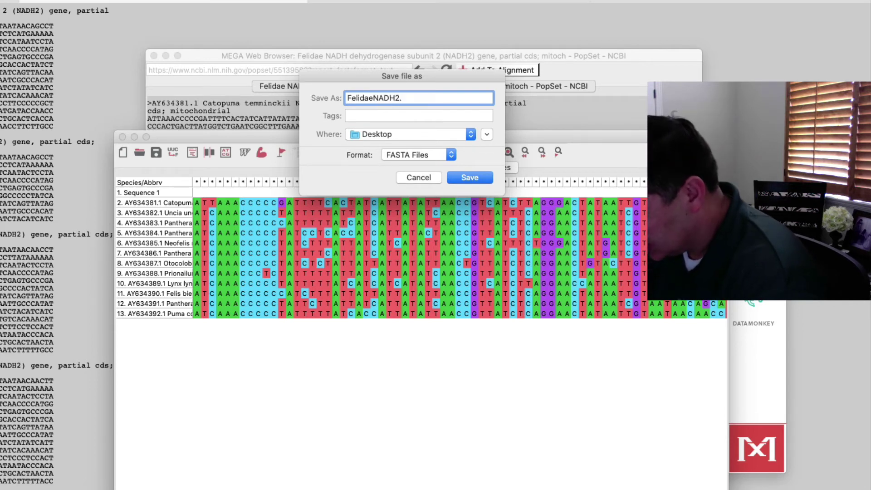
pyautogui.write('fas')
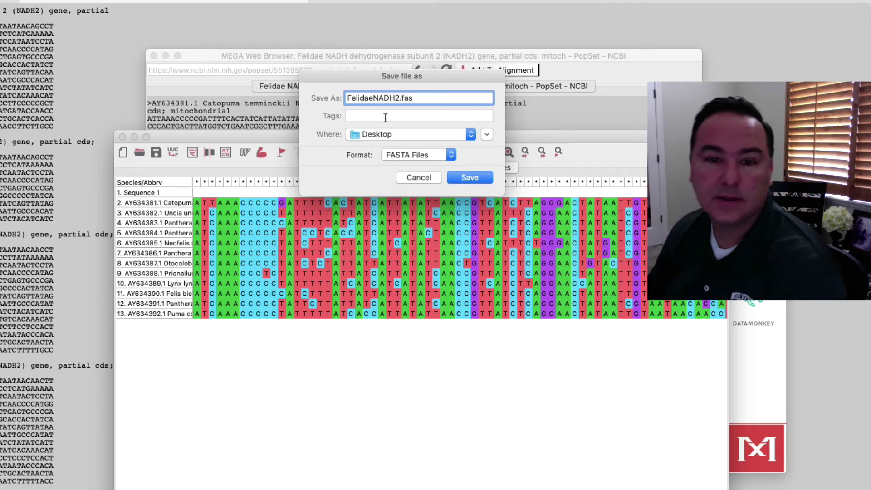
pyautogui.click(472, 177)
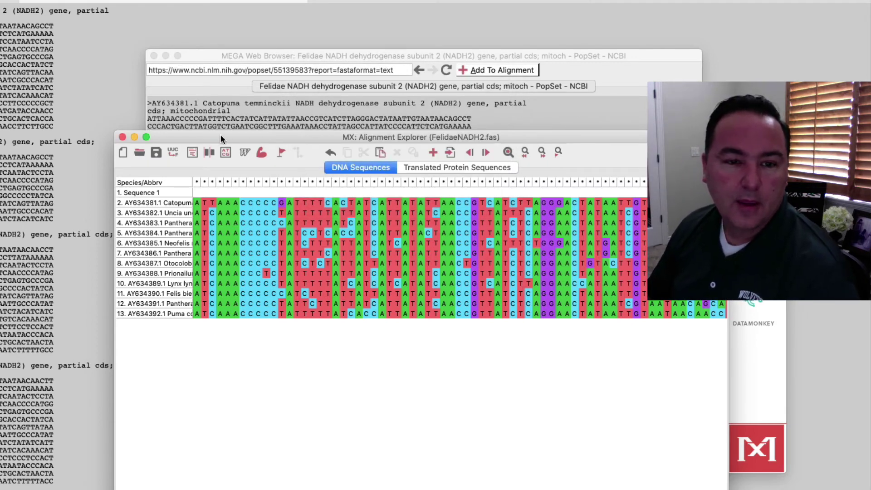
# - Close the FelidaeNADH2.fas alignment and create a new, empty DNA alignment
pyautogui.moveTo(202, 138); pyautogui.dragTo(177, 146)
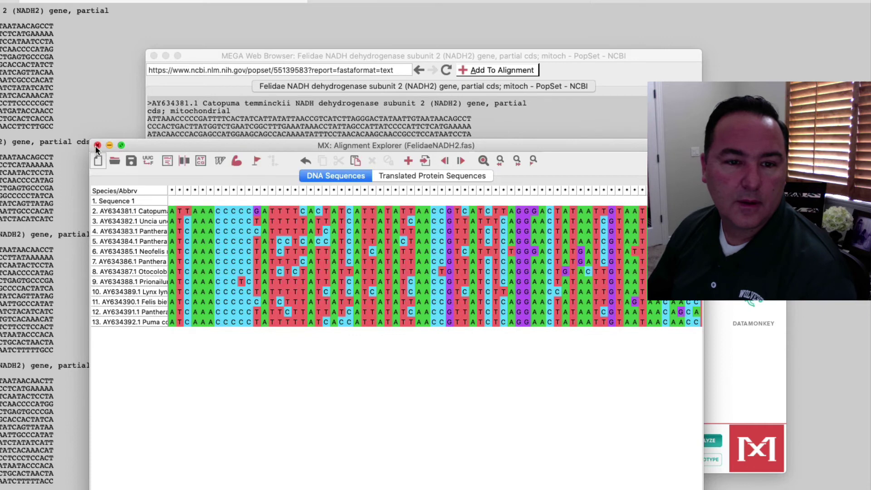
pyautogui.click(97, 146)
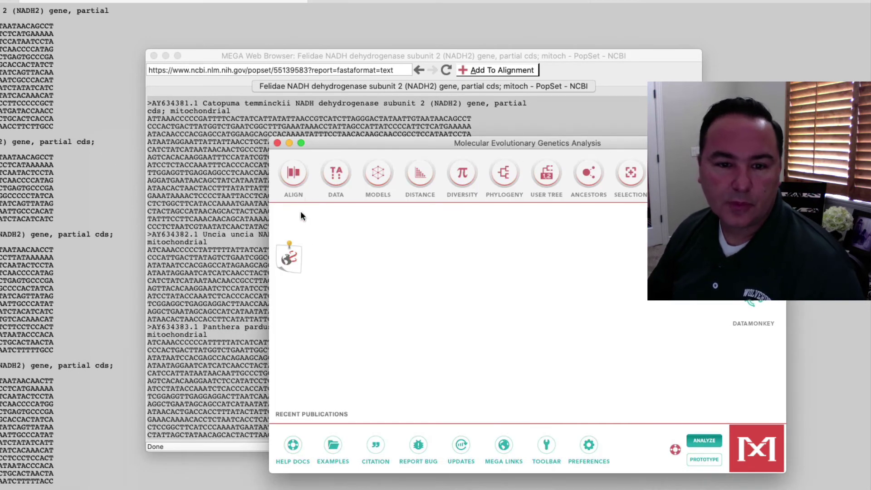
pyautogui.click(290, 180)
pyautogui.click(312, 197)
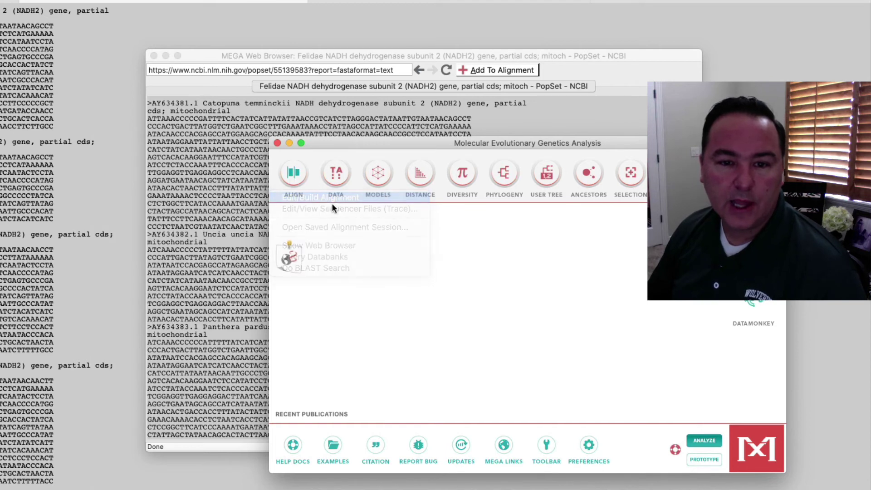
pyautogui.click(232, 170)
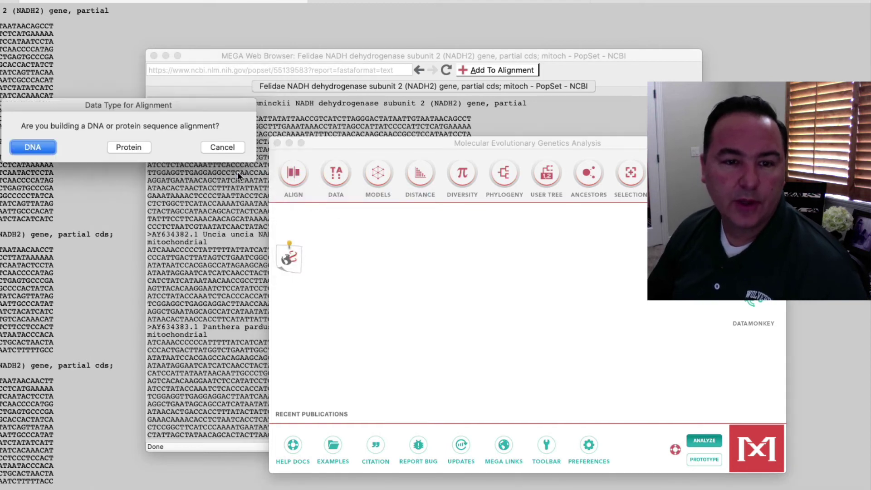
pyautogui.click(32, 147)
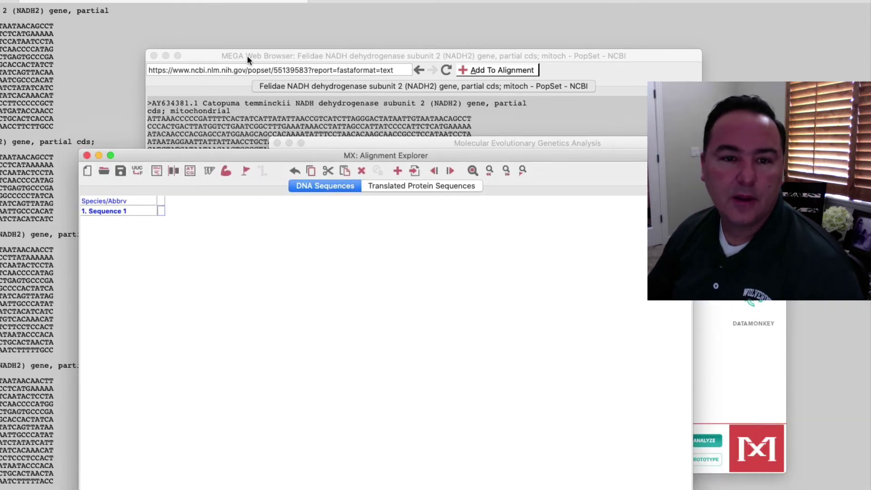
# - Return to the PopSet search results in MEGA's web browser and open the Feliformia NADH dehydrogenase subunit 4 (NADH4) result
pyautogui.click(247, 55)
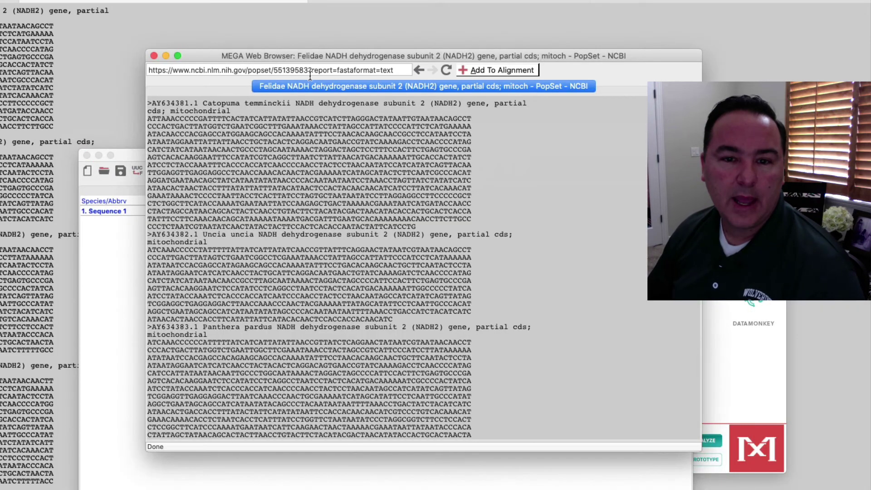
pyautogui.click(419, 69)
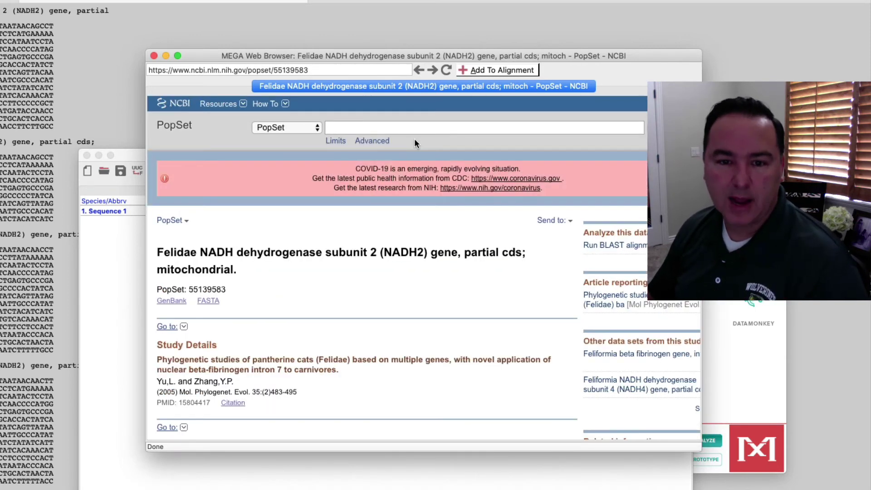
pyautogui.scroll(-5, 296, 313)
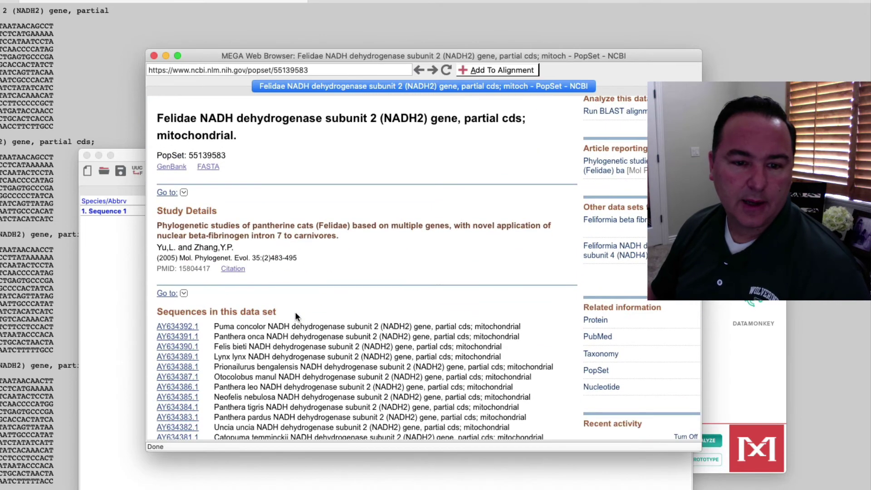
pyautogui.scroll(5, 296, 313)
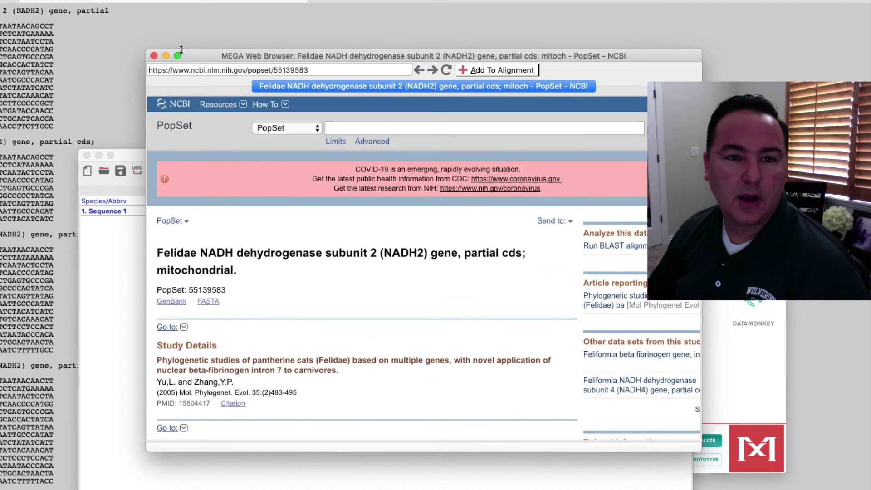
pyautogui.click(418, 71)
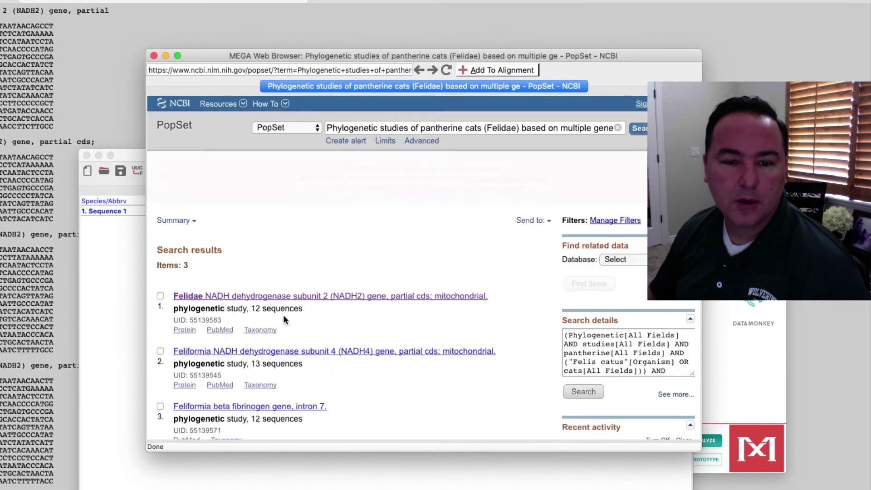
pyautogui.click(287, 352)
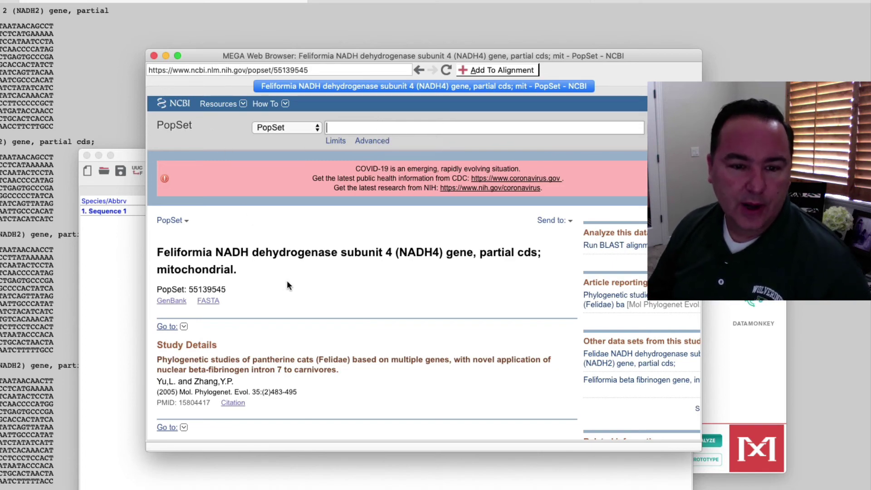
# - Display the Feliformia NADH4 set in FASTA (text) format and add its sequences to the new alignment
pyautogui.scroll(-5, 286, 284)
pyautogui.scroll(5, 238, 232)
pyautogui.click(174, 220)
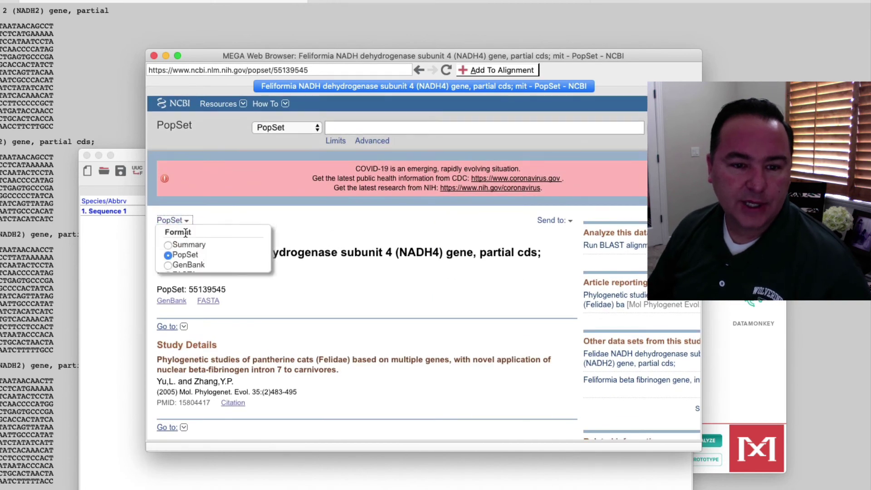
pyautogui.click(197, 286)
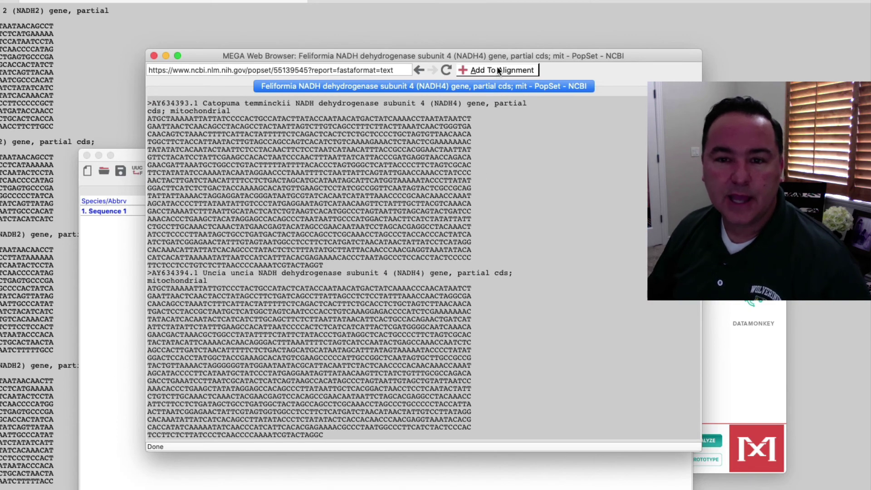
pyautogui.click(498, 71)
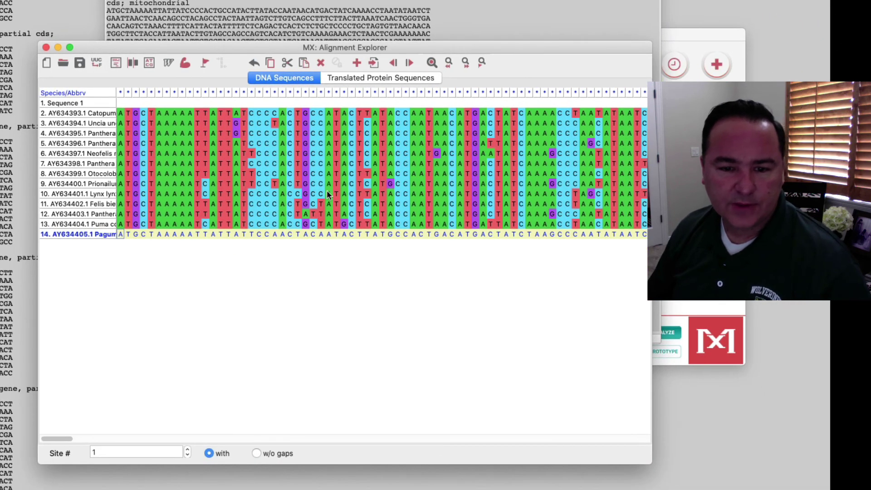
# - Delete the sites holding stray web page text after the end of the Paguma sequence, through the end of the alignment
pyautogui.click(328, 194)
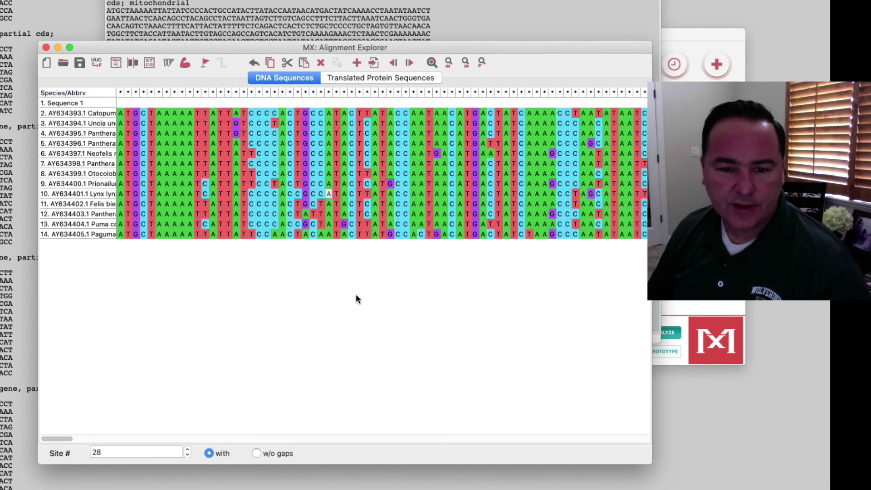
pyautogui.moveTo(185, 435); pyautogui.dragTo(599, 438)
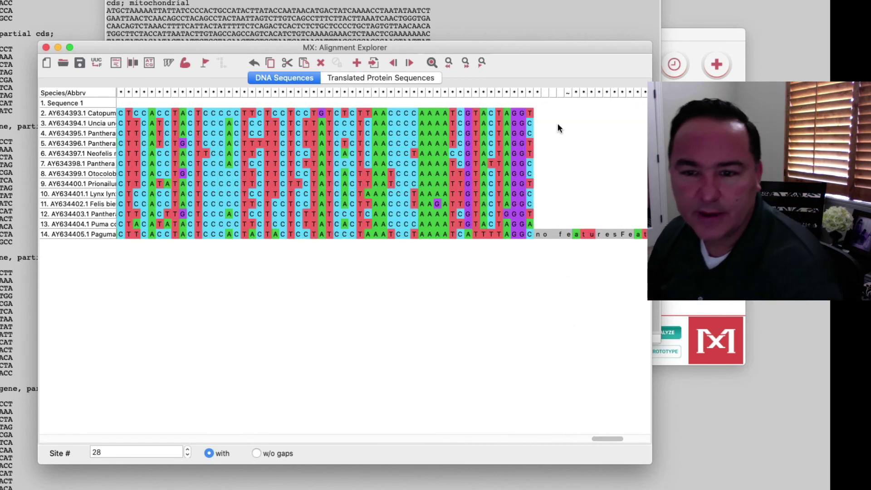
pyautogui.click(538, 91)
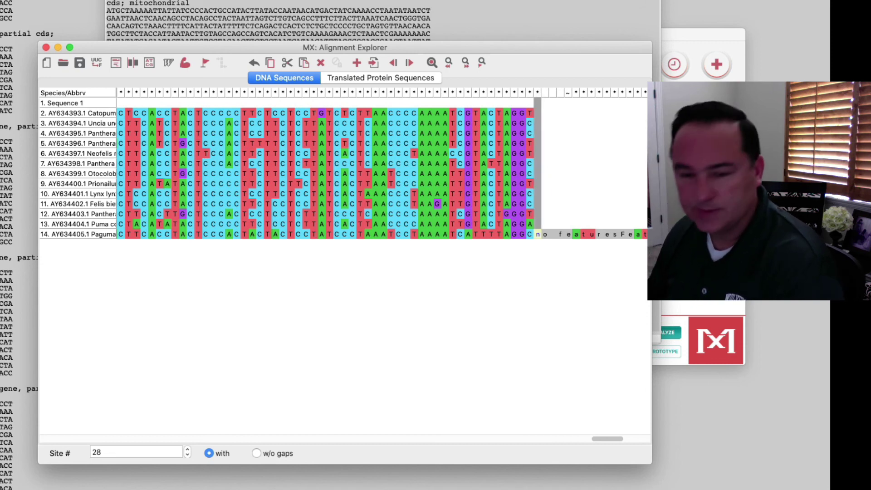
pyautogui.moveTo(604, 440); pyautogui.dragTo(679, 439)
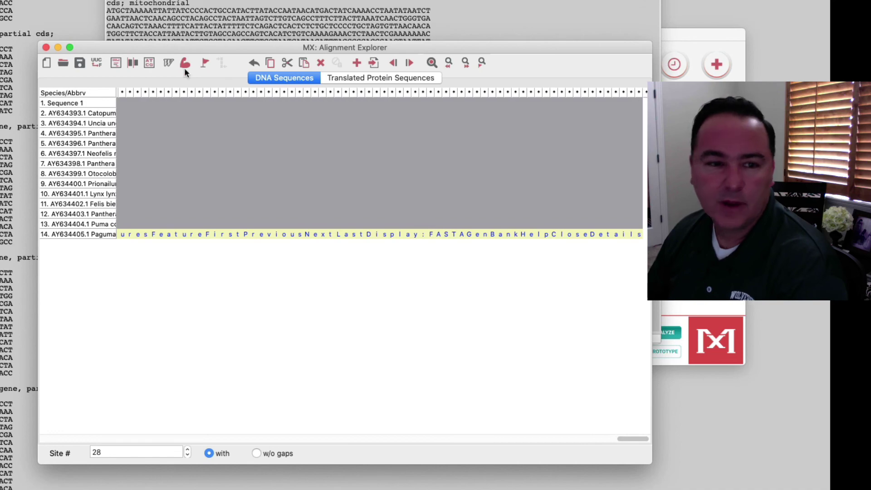
pyautogui.click(150, 63)
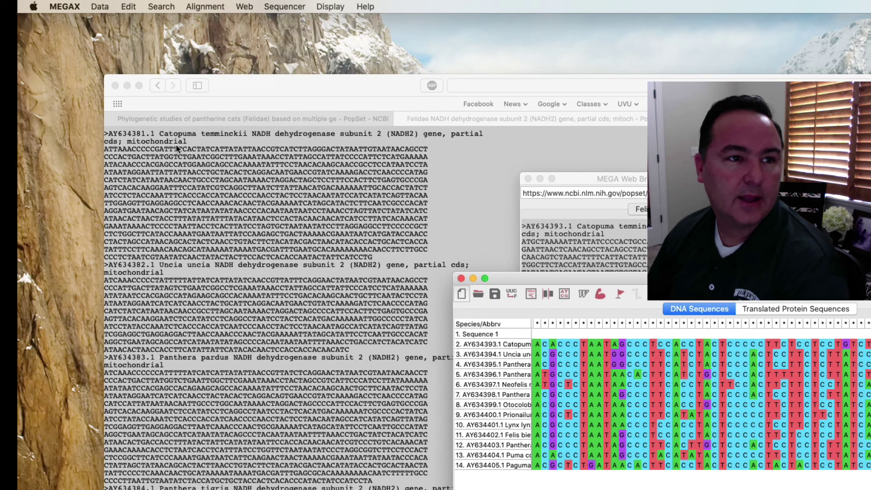
# - Export the NADH4 alignment in FASTA format to the Desktop as FelidaeNADH4.fas
pyautogui.click(100, 6)
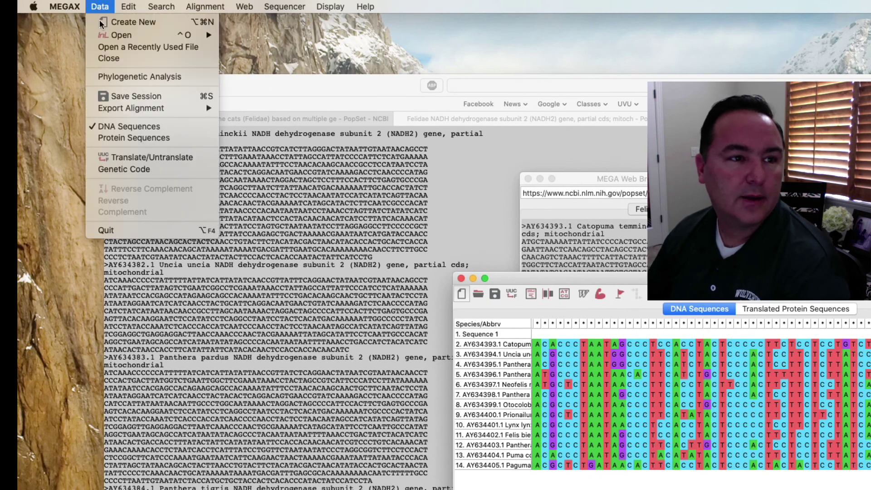
pyautogui.moveTo(200, 108)
pyautogui.click(261, 117)
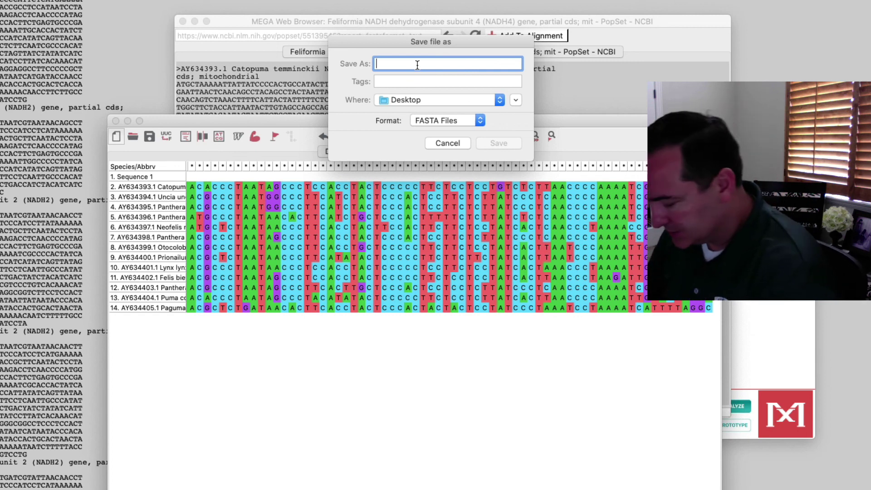
pyautogui.write('Falidae')
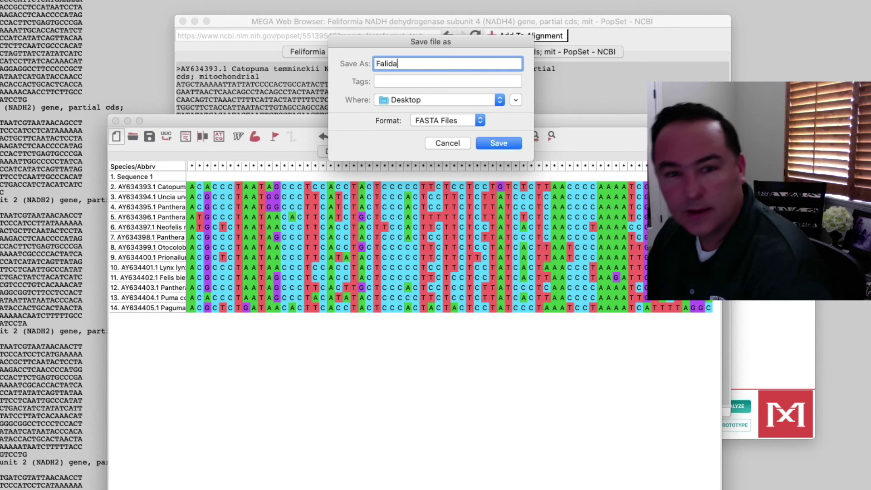
pyautogui.press('BackSpace')
pyautogui.press('BackSpace')
pyautogui.press('BackSpace')
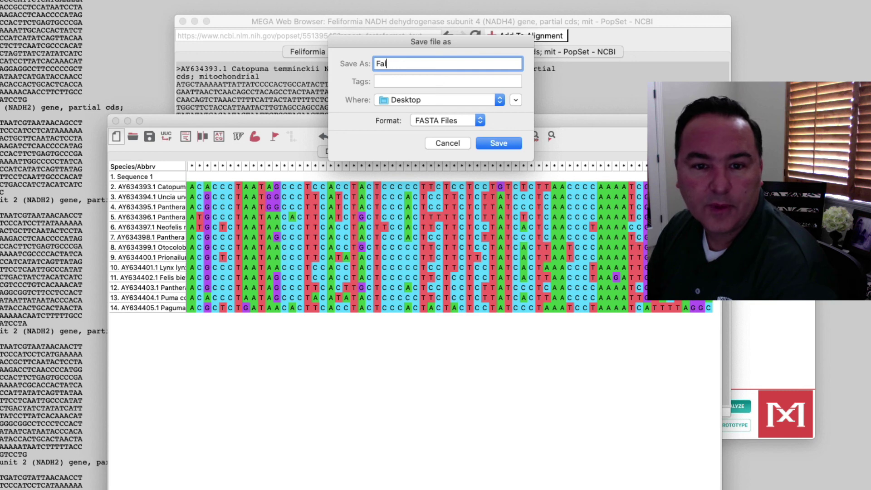
pyautogui.write('elidae')
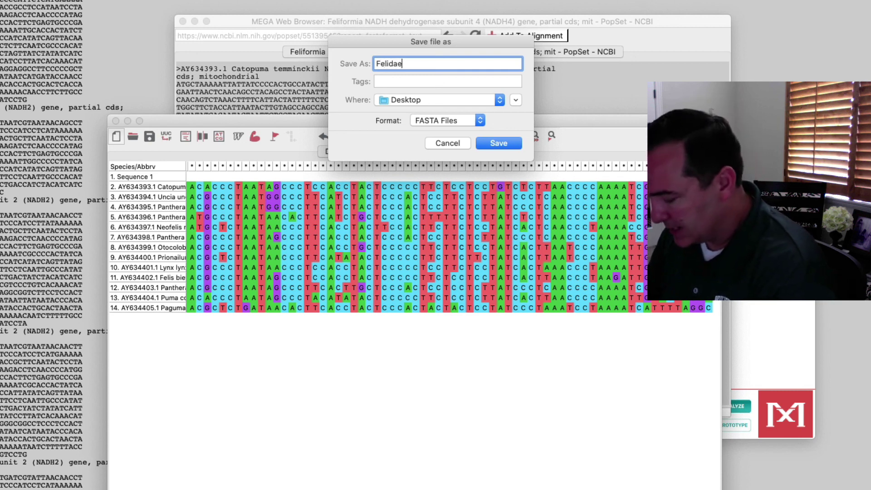
pyautogui.write('NADH')
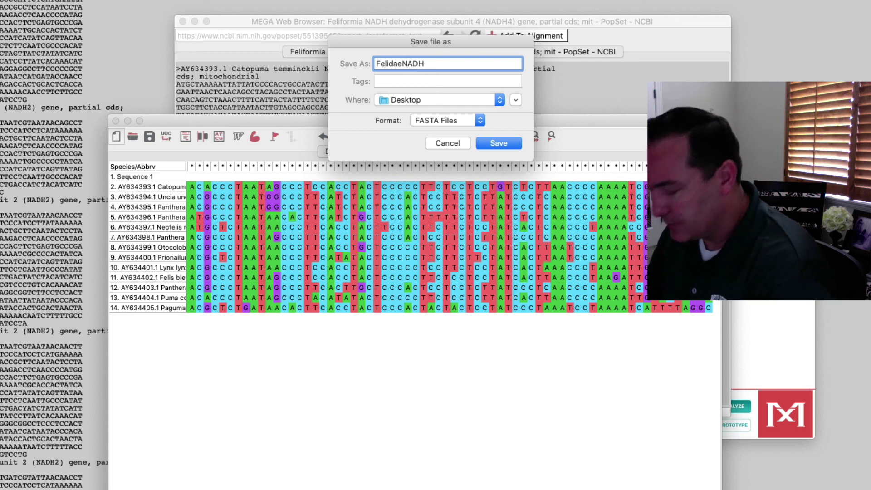
pyautogui.write('4.fas')
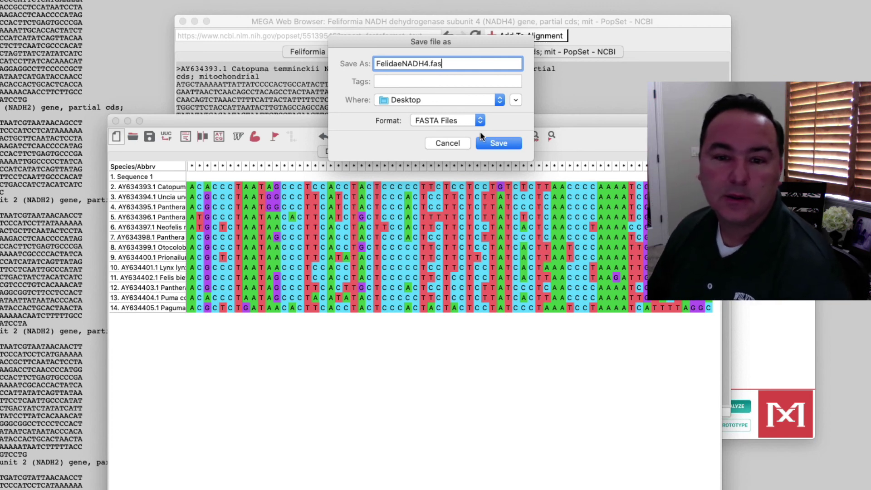
pyautogui.click(510, 144)
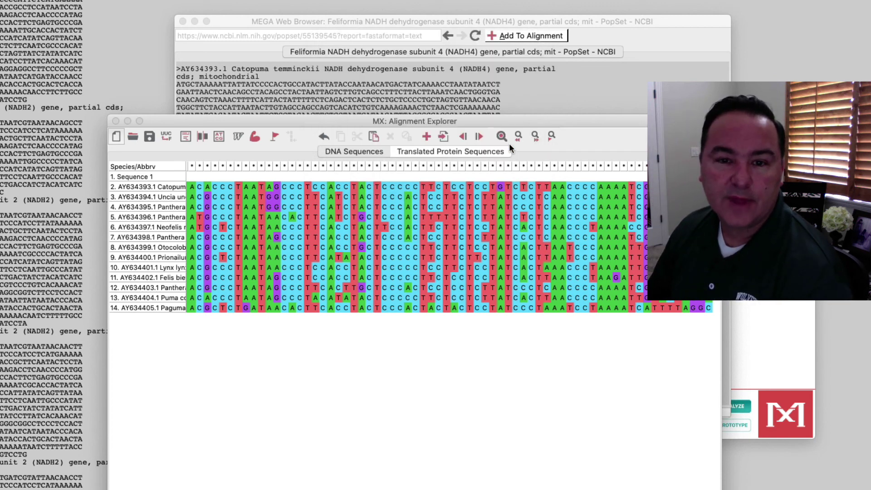